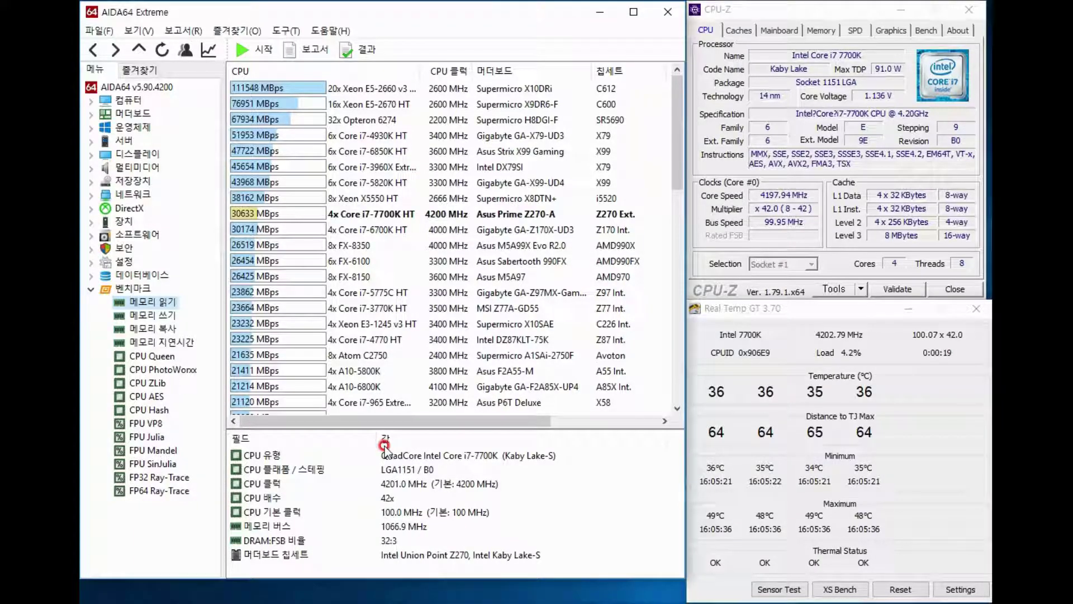
# Run the memory write (메모리 쓰기), memory copy (메모리 복사) and memory latency (메모리 지연시간) benchmarks one after another
pyautogui.click(170, 318)
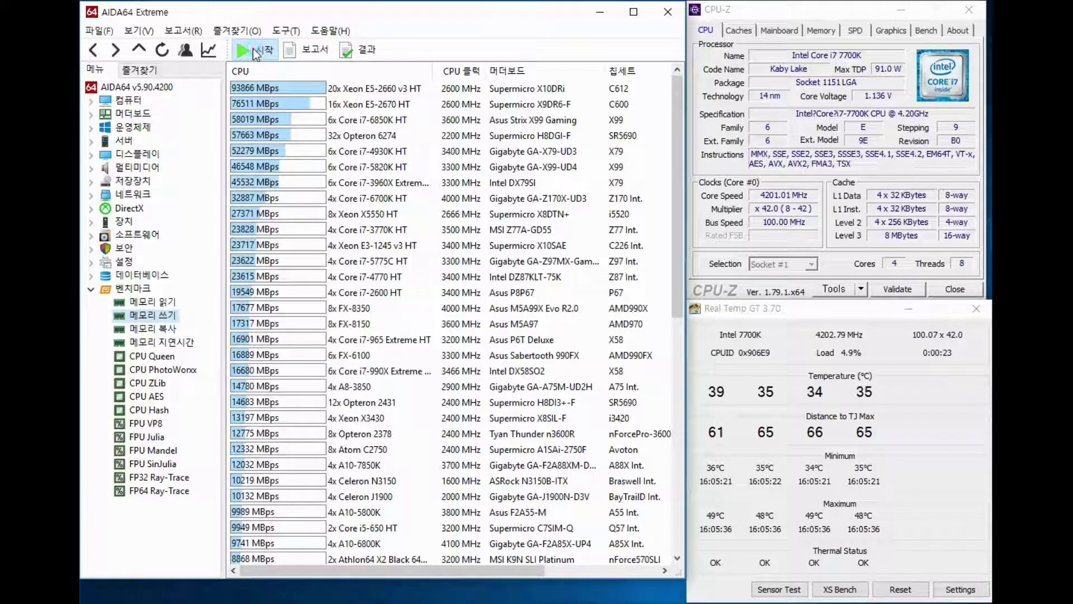
pyautogui.click(254, 51)
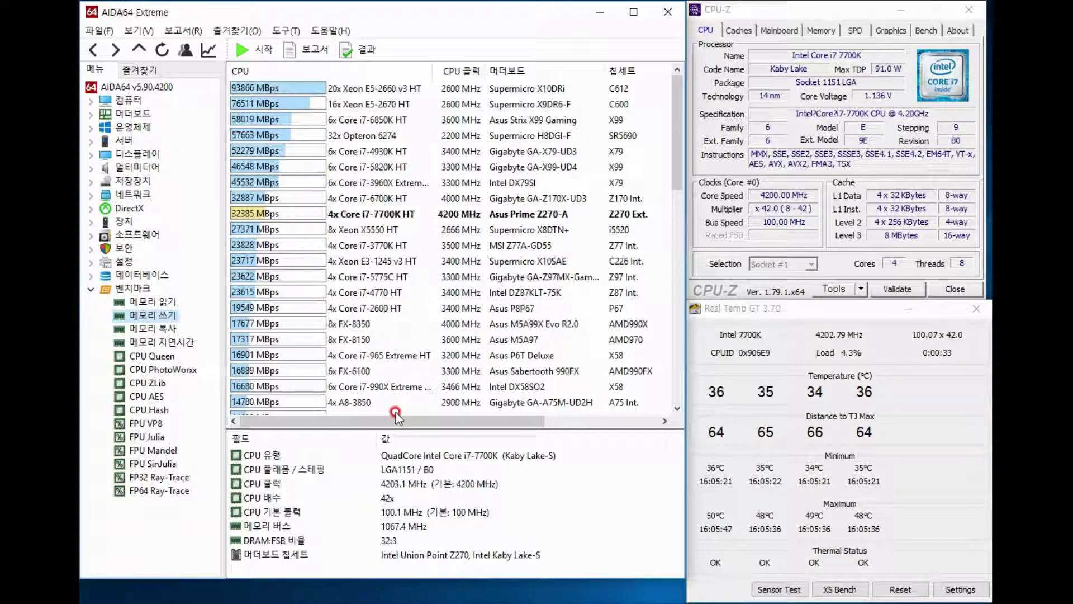
pyautogui.click(132, 327)
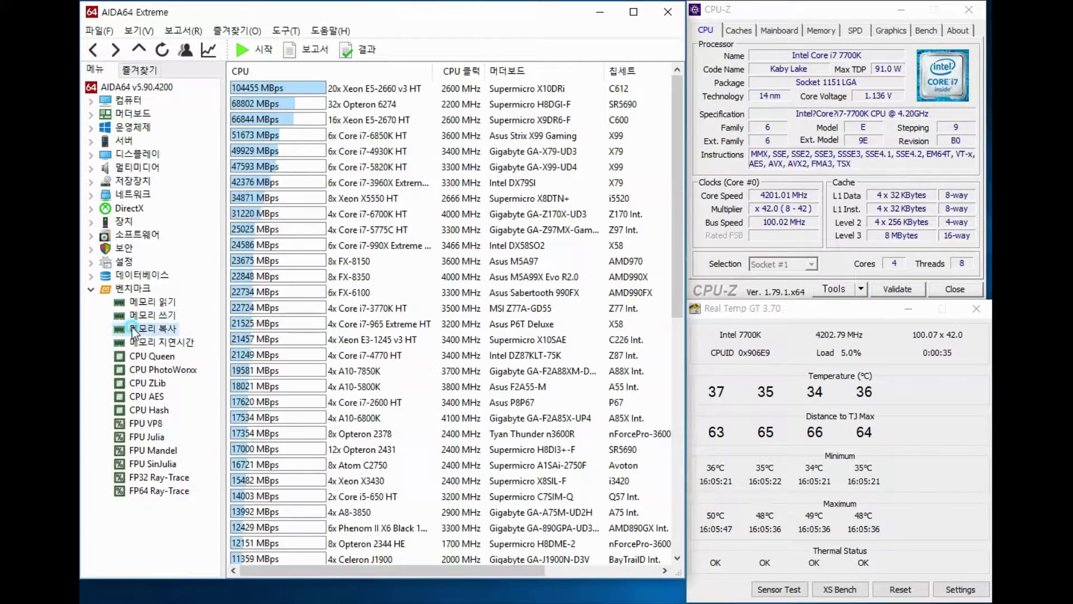
pyautogui.click(243, 50)
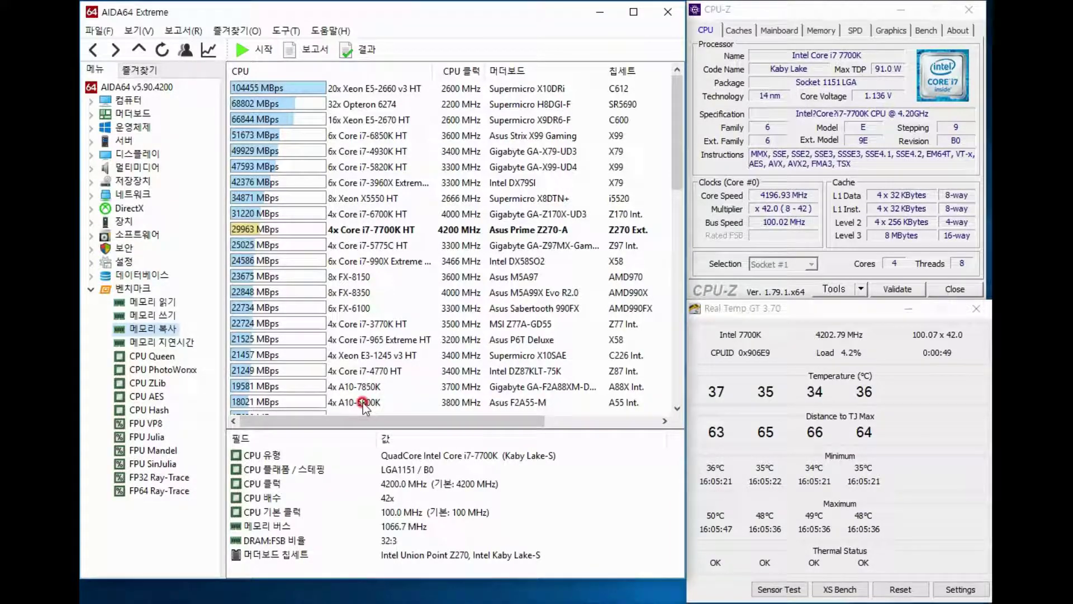
pyautogui.click(168, 342)
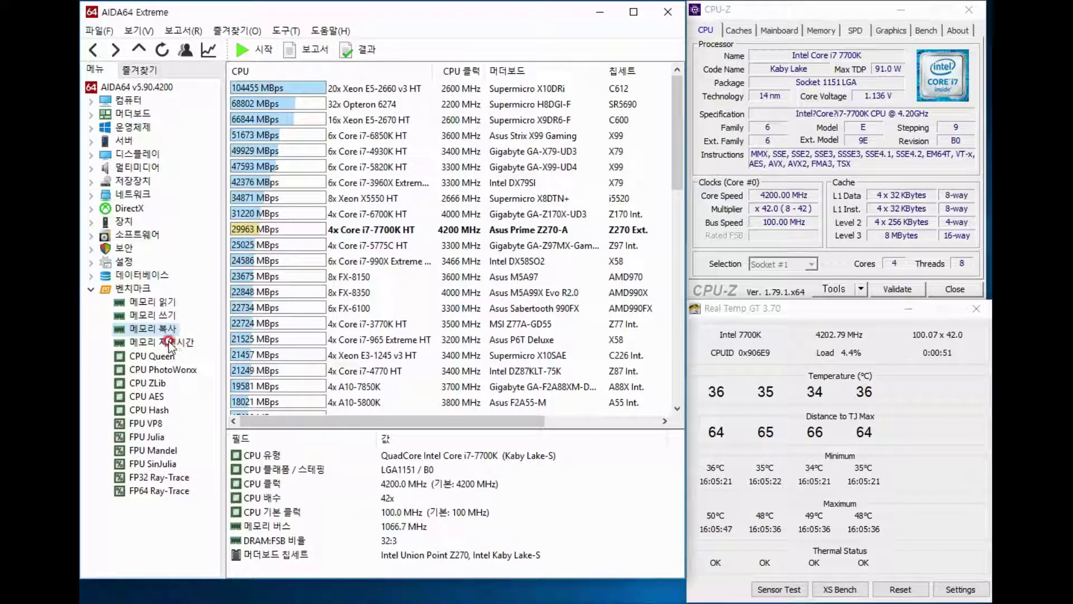
pyautogui.click(247, 51)
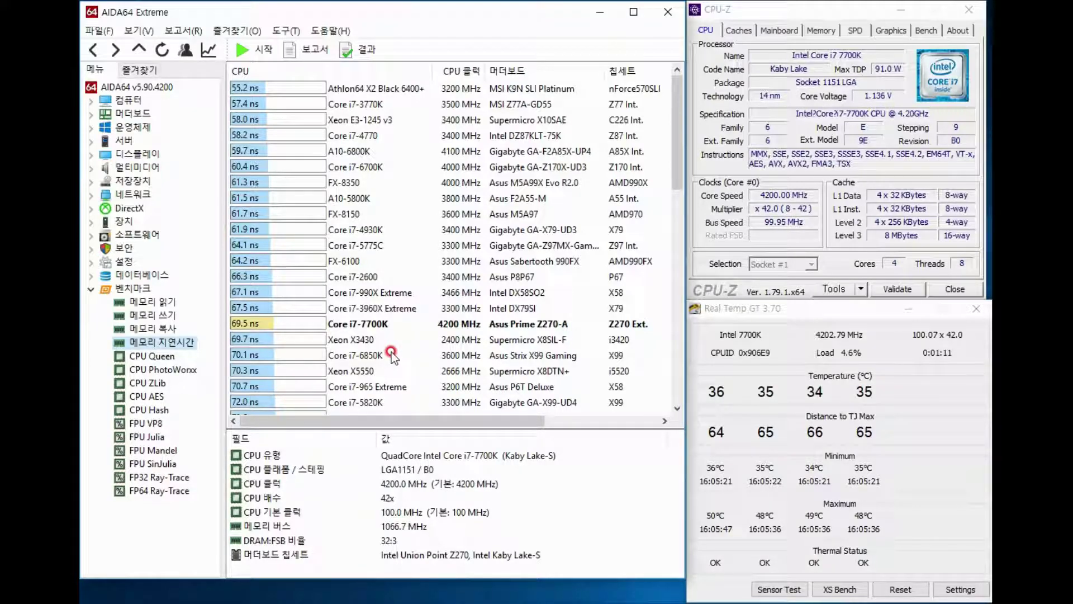
# Run the CPU Queen benchmark and the CPU PhotoWorxx benchmark
pyautogui.click(157, 356)
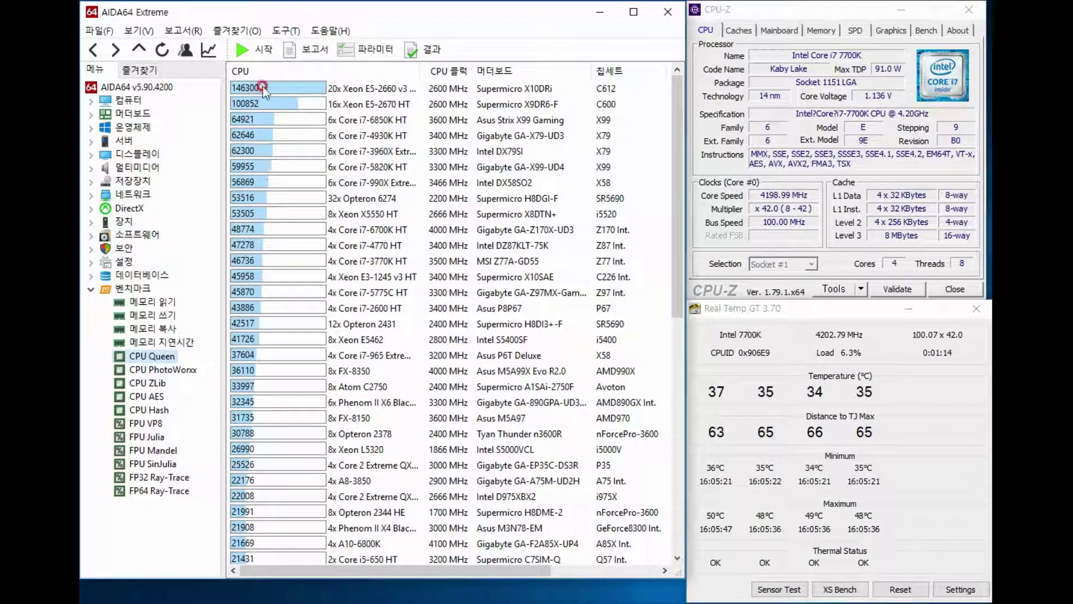
pyautogui.click(250, 50)
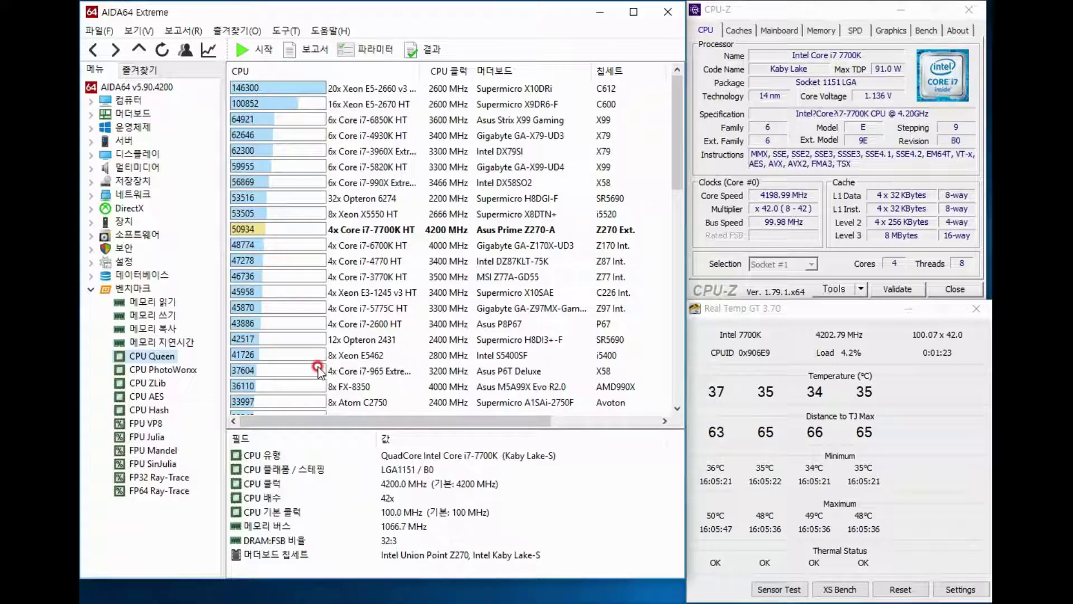
pyautogui.click(175, 372)
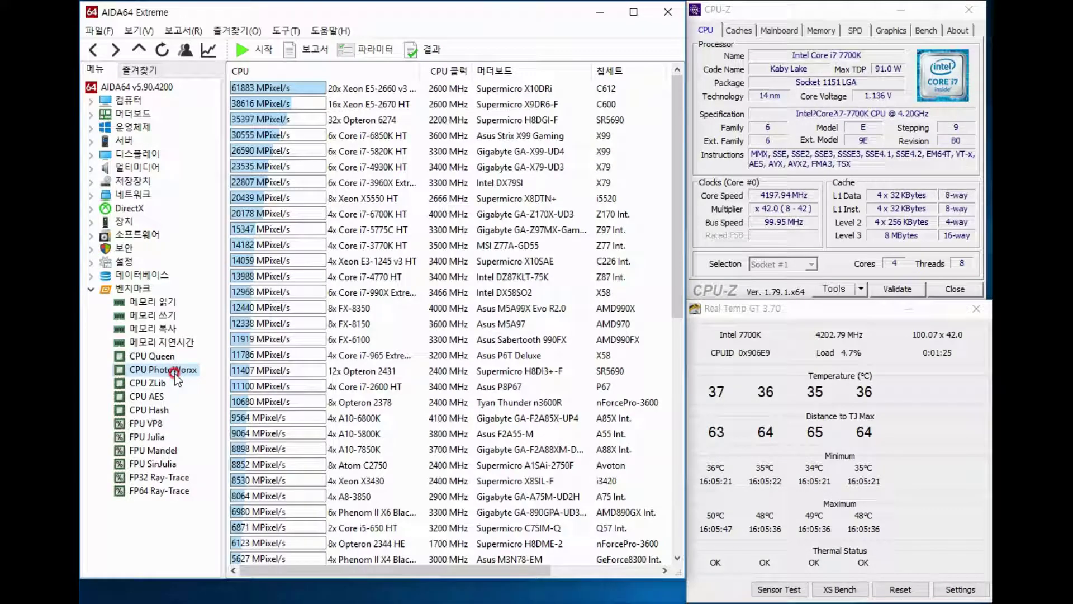
pyautogui.click(248, 50)
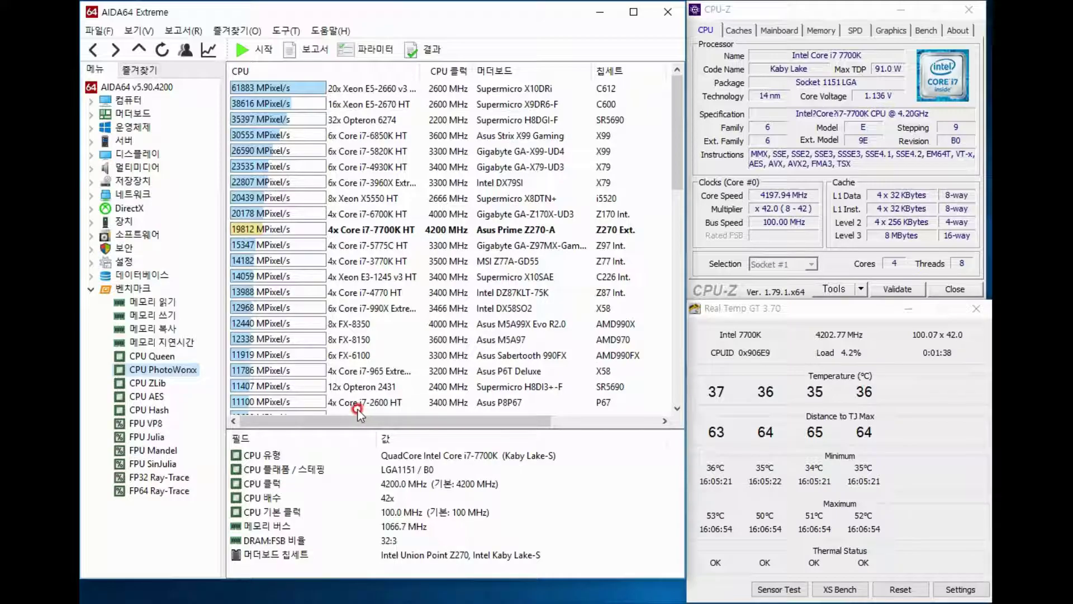
# Run the CPU ZLib, CPU AES and CPU Hash benchmarks one after another
pyautogui.click(150, 383)
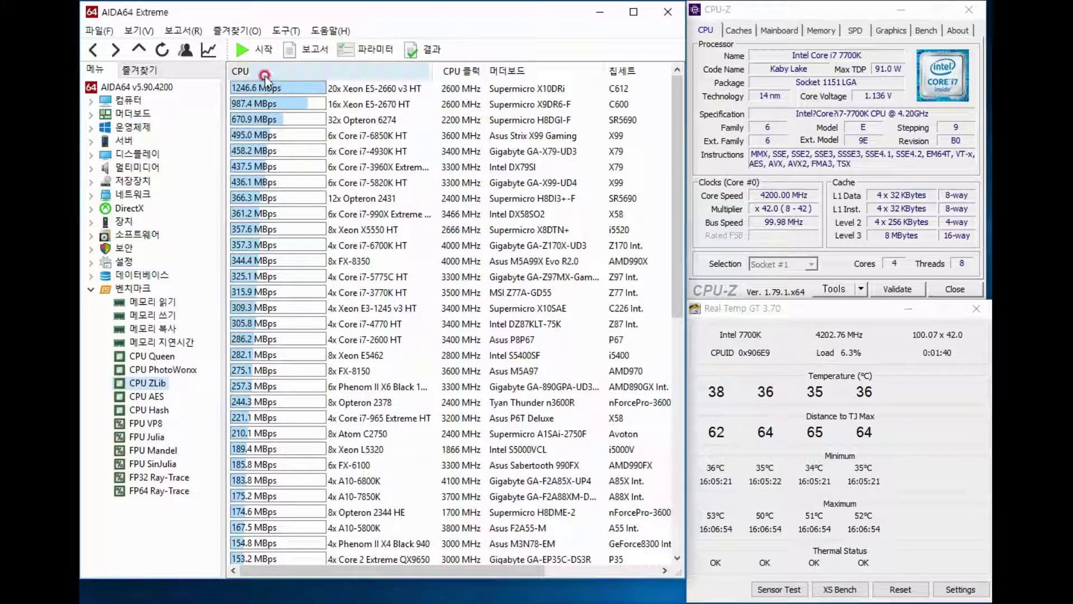
pyautogui.click(252, 44)
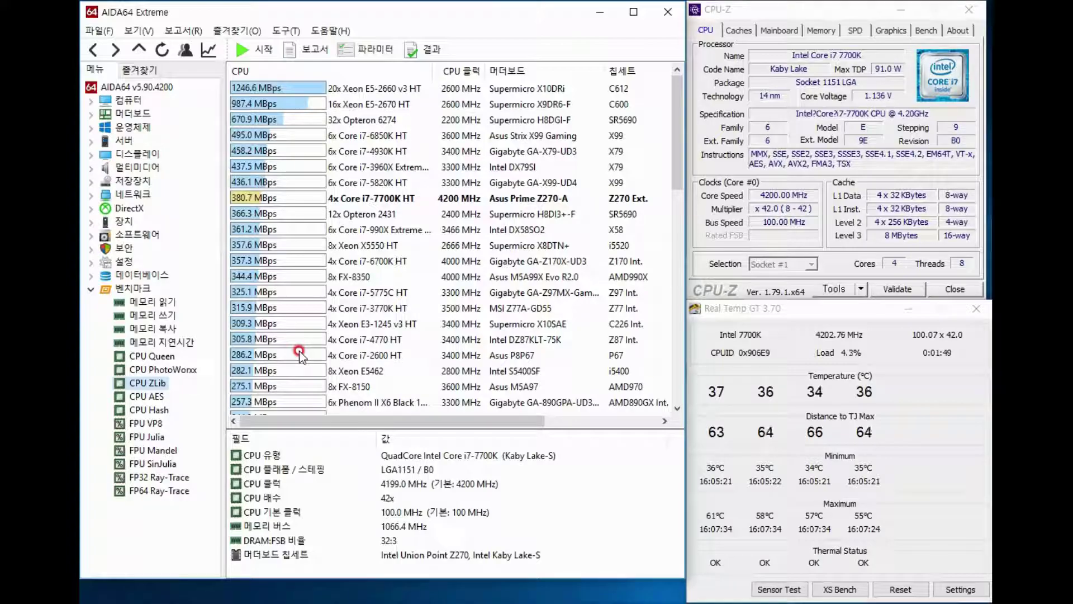
pyautogui.click(149, 397)
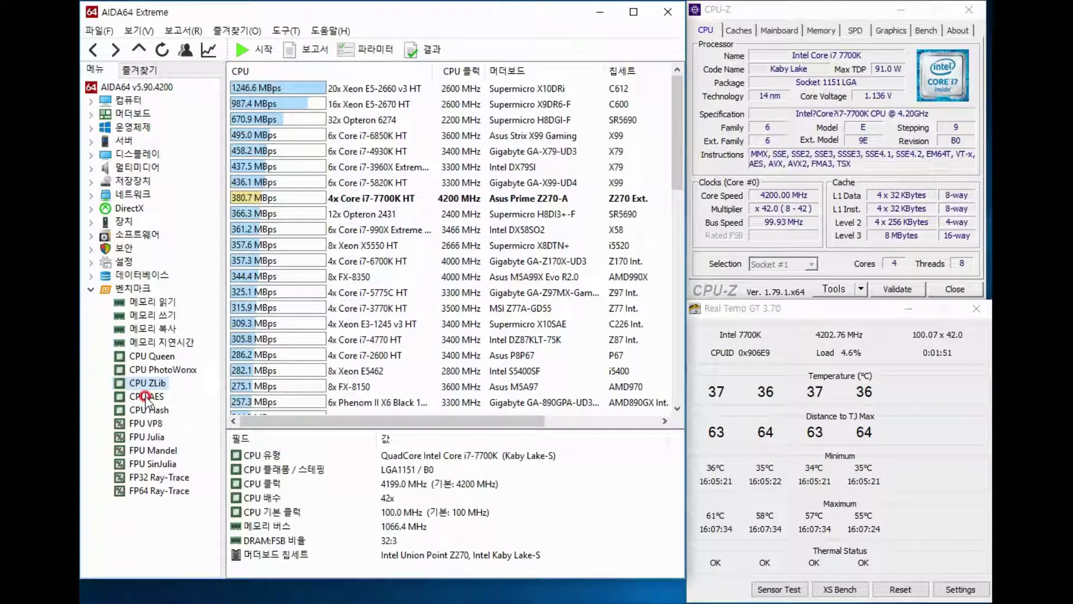
pyautogui.click(253, 49)
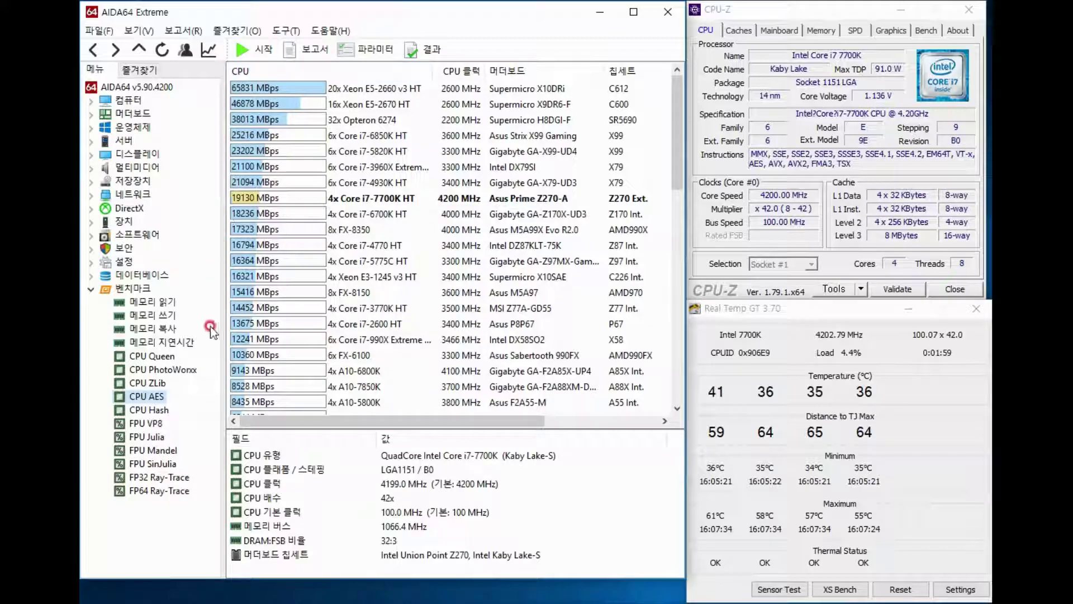
pyautogui.click(150, 411)
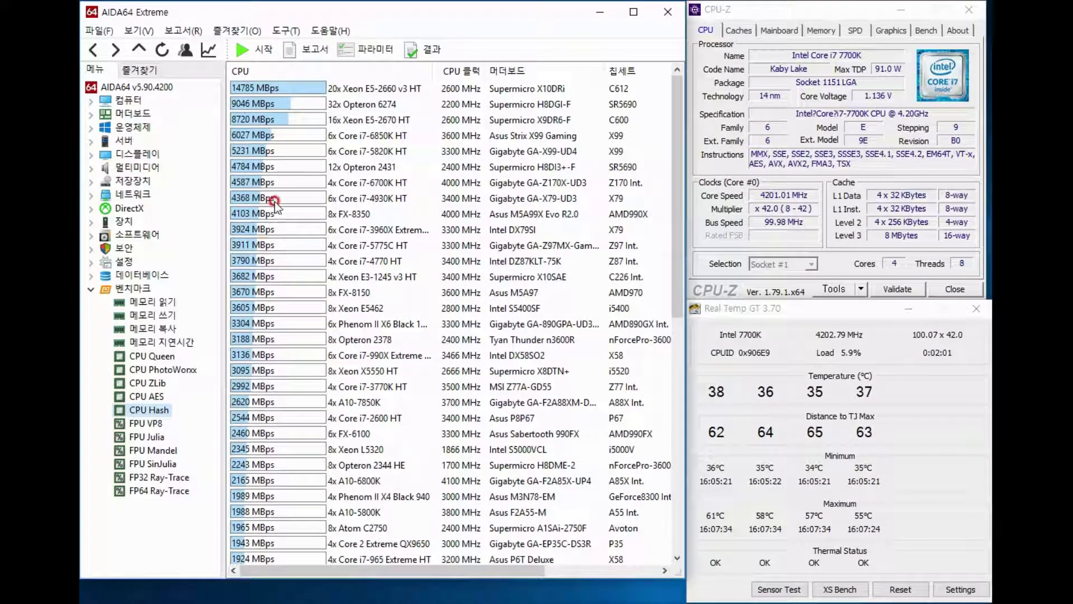
pyautogui.click(246, 54)
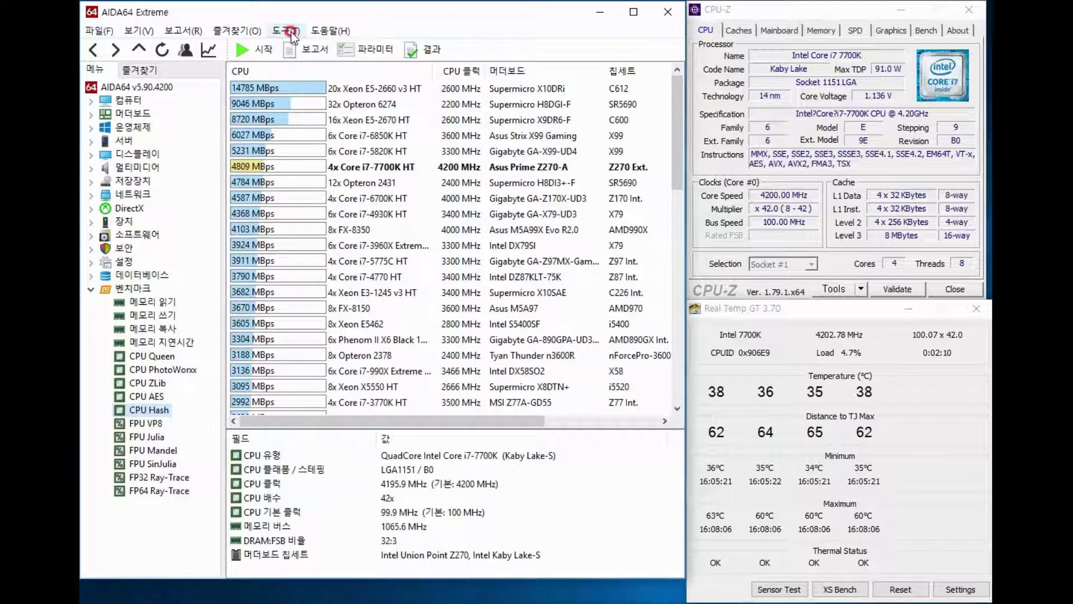
# Collapse the benchmark category and start a full run of the AIDA64 Cache & Memory Benchmark
pyautogui.click(91, 289)
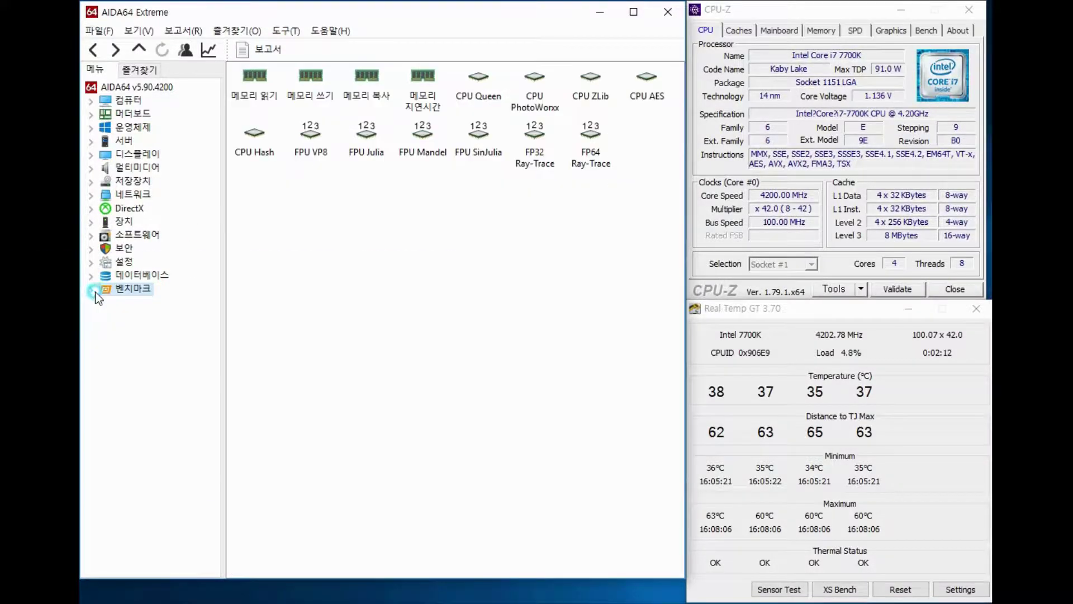
pyautogui.click(286, 30)
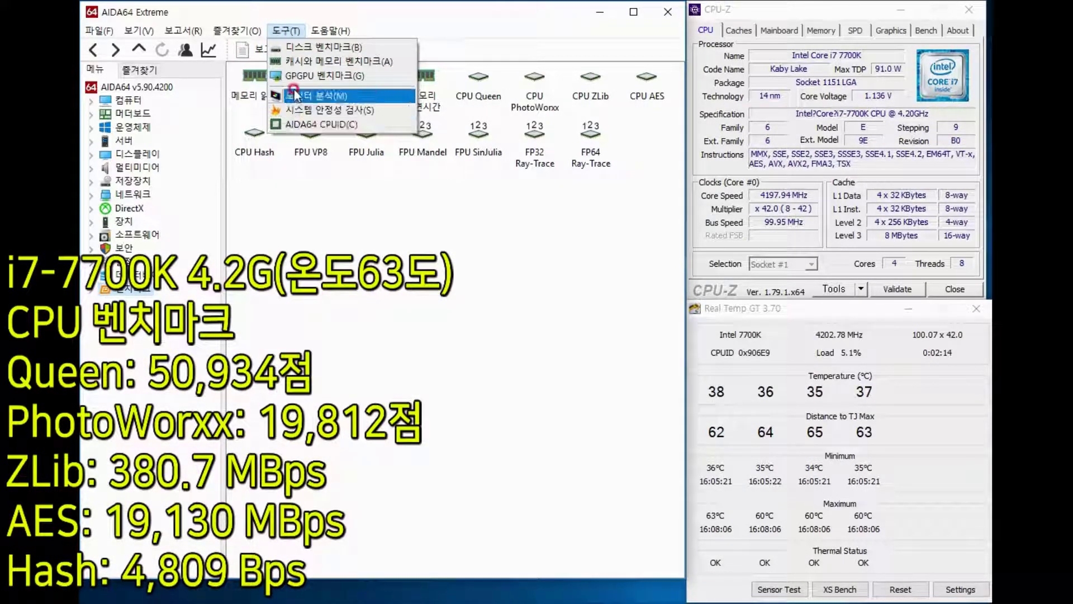
pyautogui.click(298, 63)
pyautogui.moveTo(367, 109); pyautogui.dragTo(465, 192)
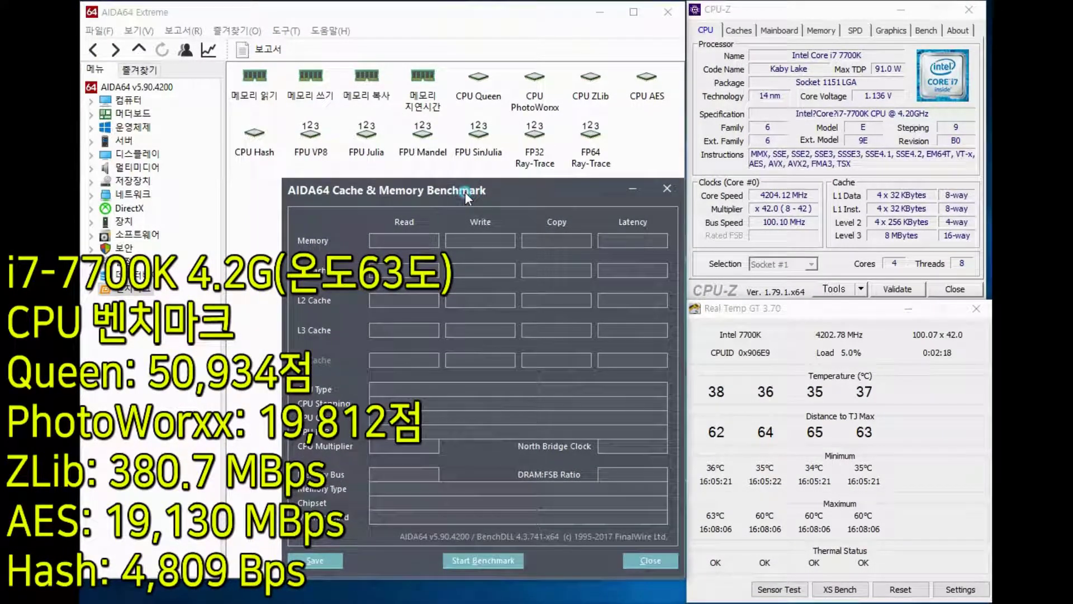
pyautogui.click(488, 561)
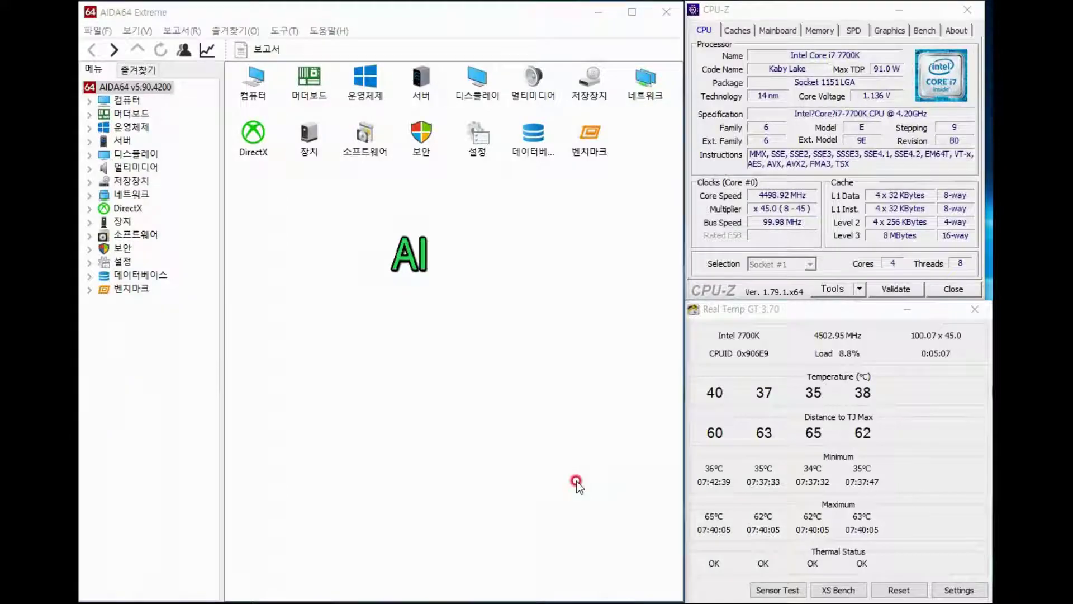
# Reset the recorded minimum and maximum temperatures in Real Temp, and run AIDA64's memory read (메모리 읽기) benchmark
pyautogui.click(899, 590)
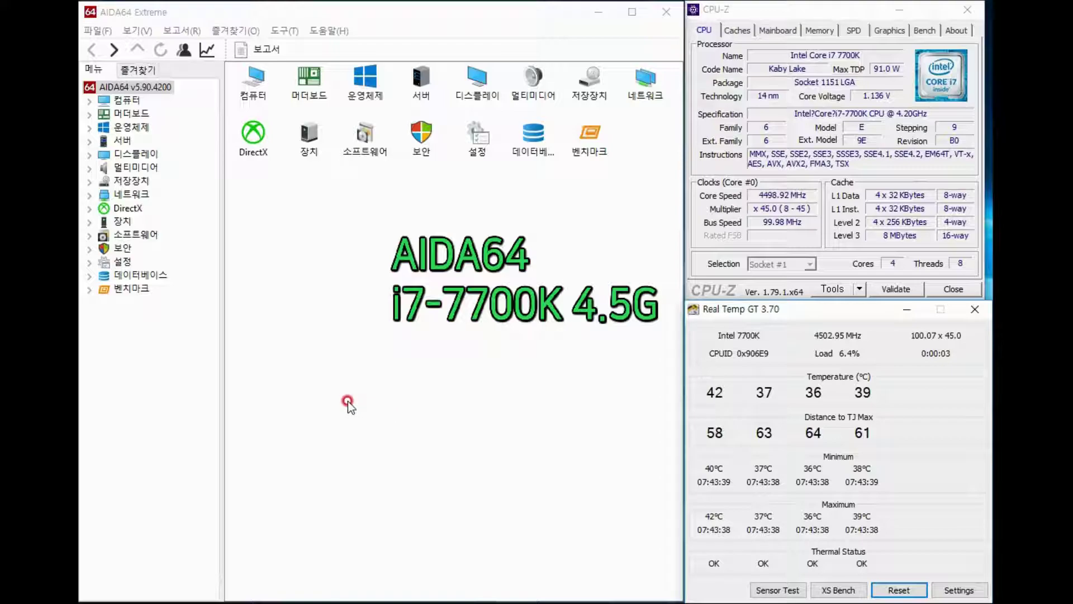
pyautogui.click(91, 290)
pyautogui.click(140, 302)
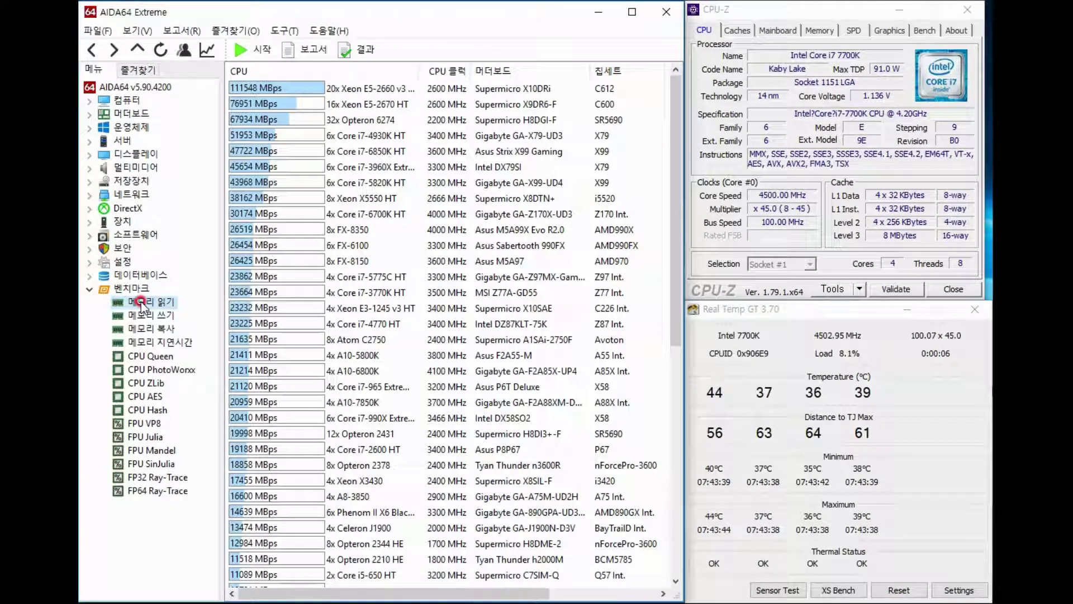
pyautogui.click(238, 50)
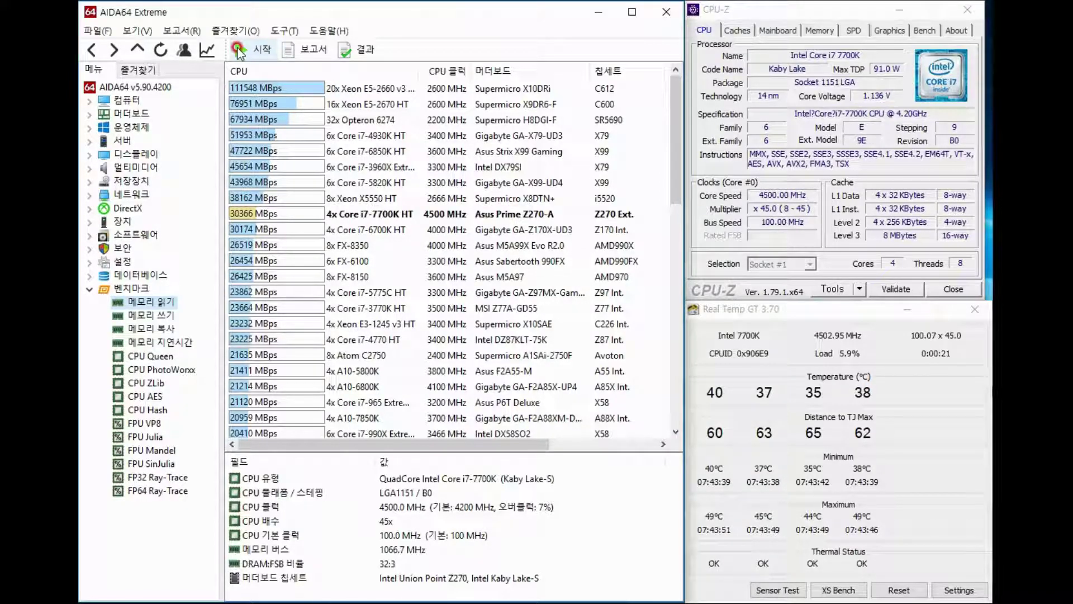
# Run the memory write, copy and latency benchmarks in turn with the CPU at 4.5 GHz
pyautogui.click(160, 316)
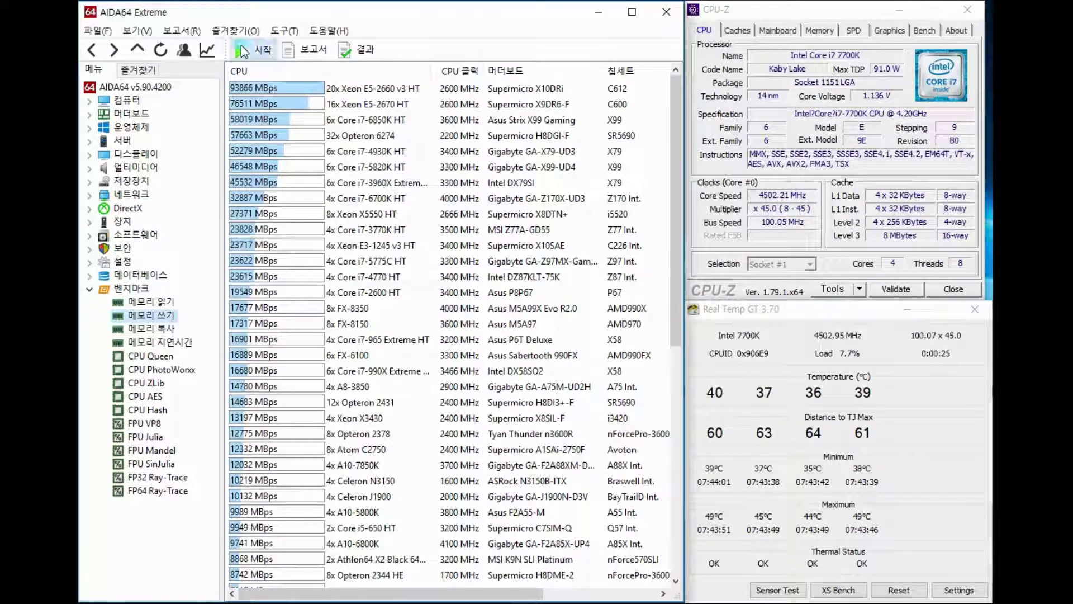
pyautogui.click(242, 50)
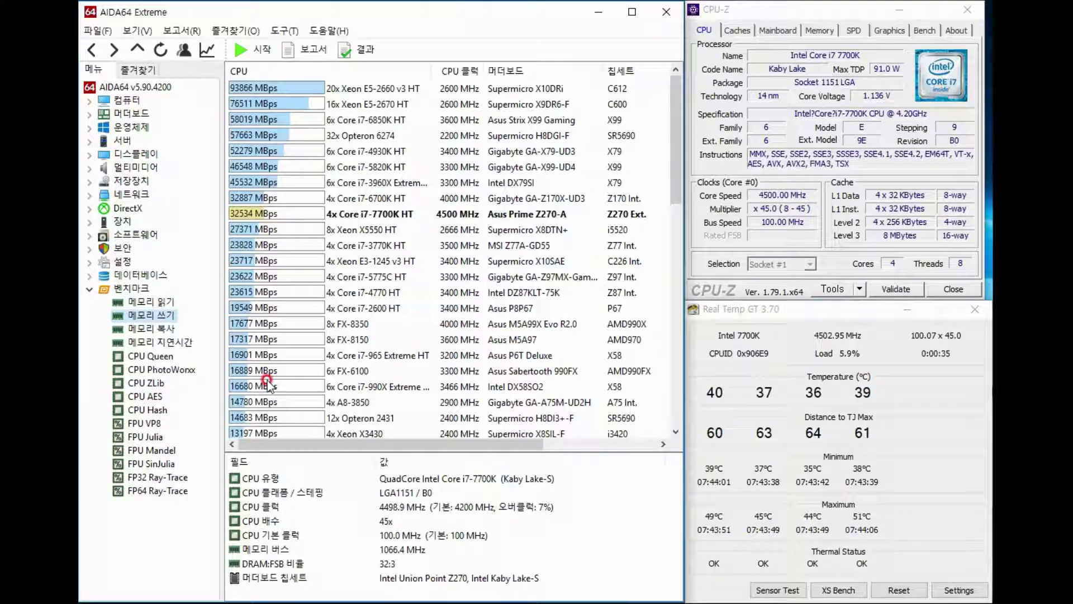
pyautogui.click(150, 331)
pyautogui.click(240, 50)
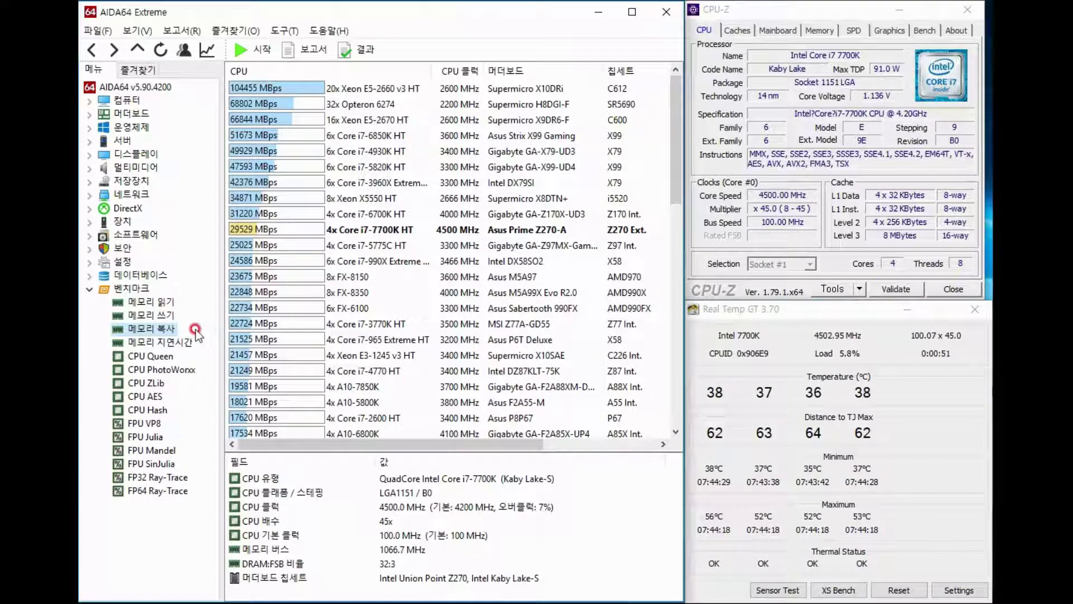
pyautogui.click(169, 343)
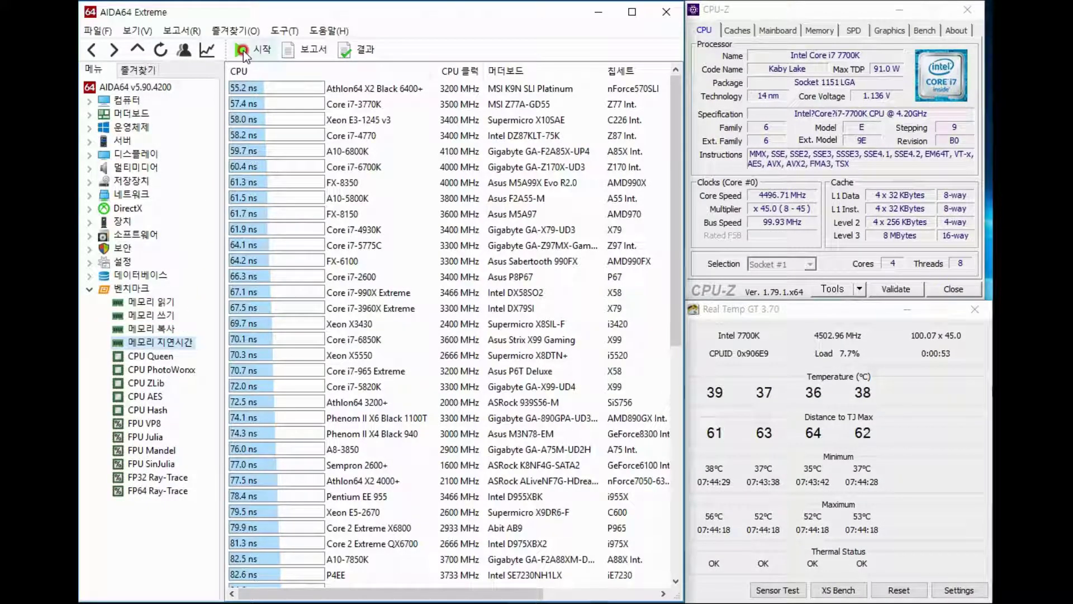
pyautogui.click(243, 50)
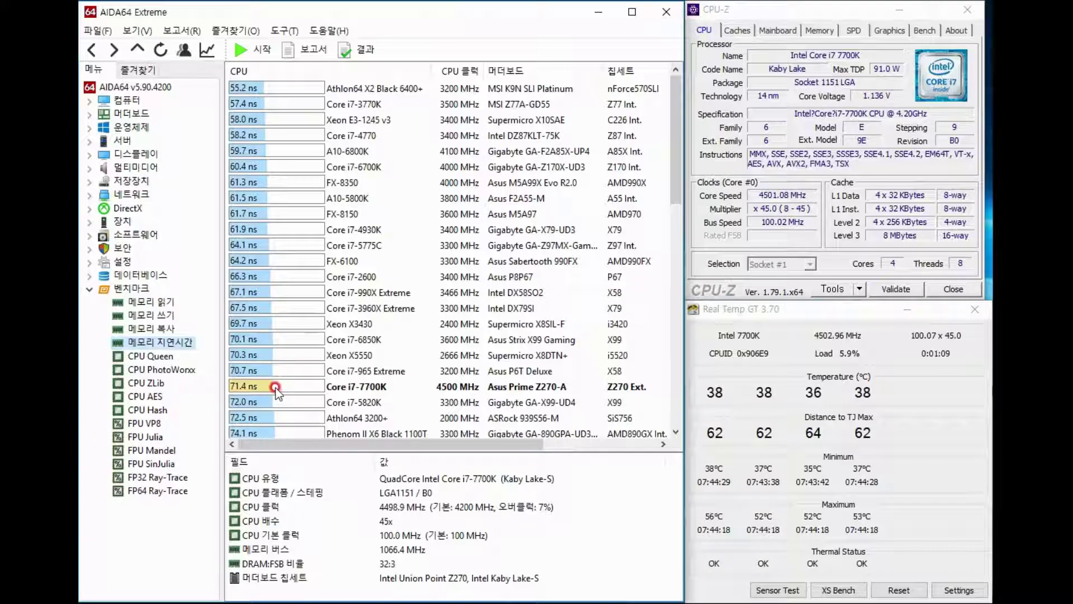
# Run the CPU Queen and CPU PhotoWorxx benchmarks with the CPU at 4.5 GHz
pyautogui.click(150, 355)
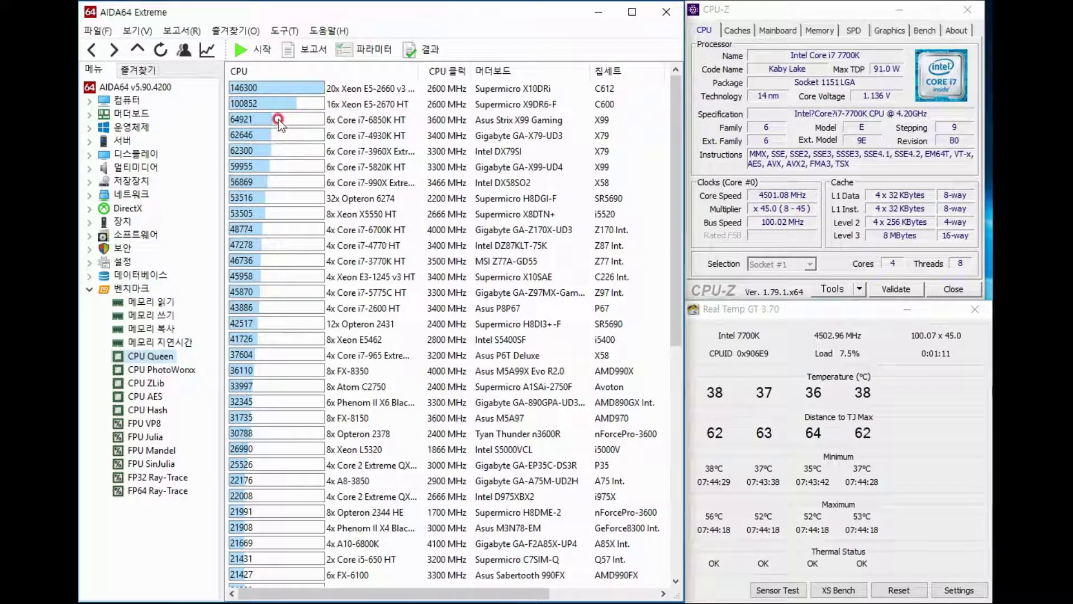
pyautogui.click(251, 50)
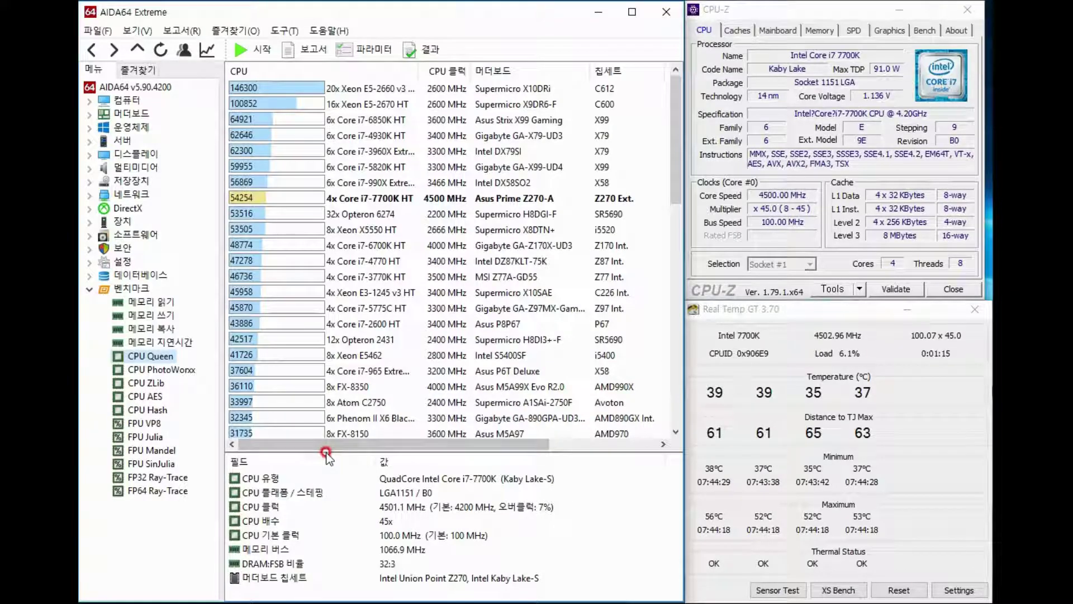
pyautogui.click(161, 371)
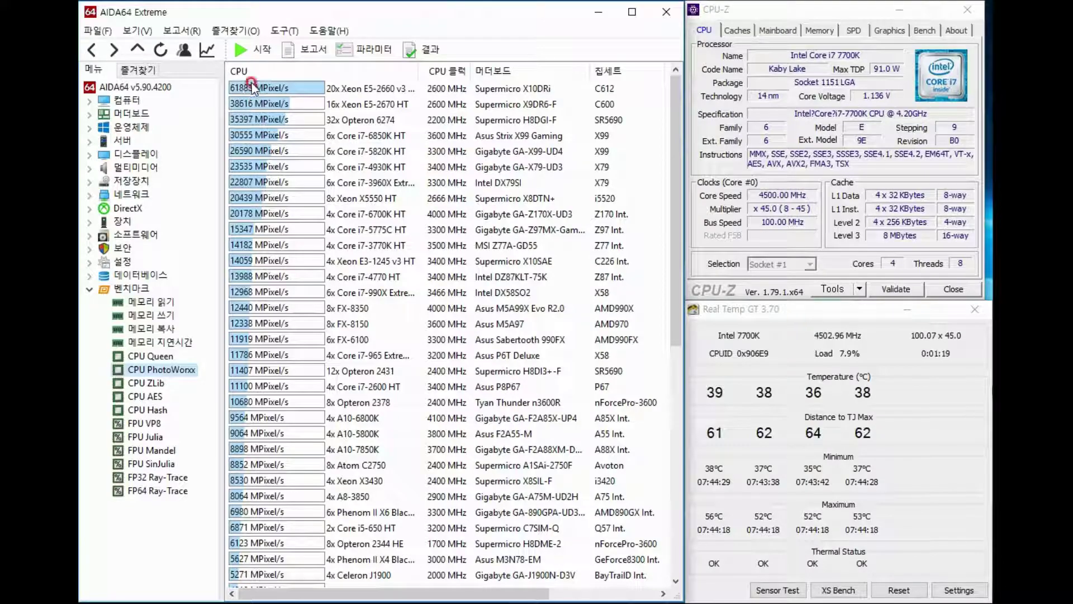
pyautogui.click(246, 50)
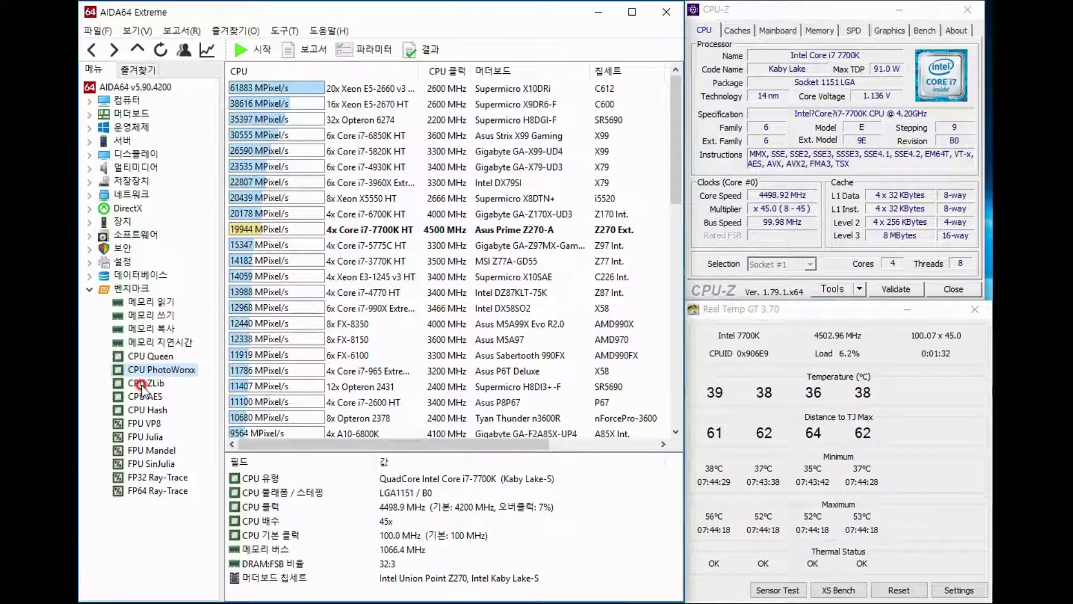
# Run the CPU ZLib and CPU AES benchmarks with the CPU at 4.5 GHz
pyautogui.click(141, 383)
pyautogui.click(255, 49)
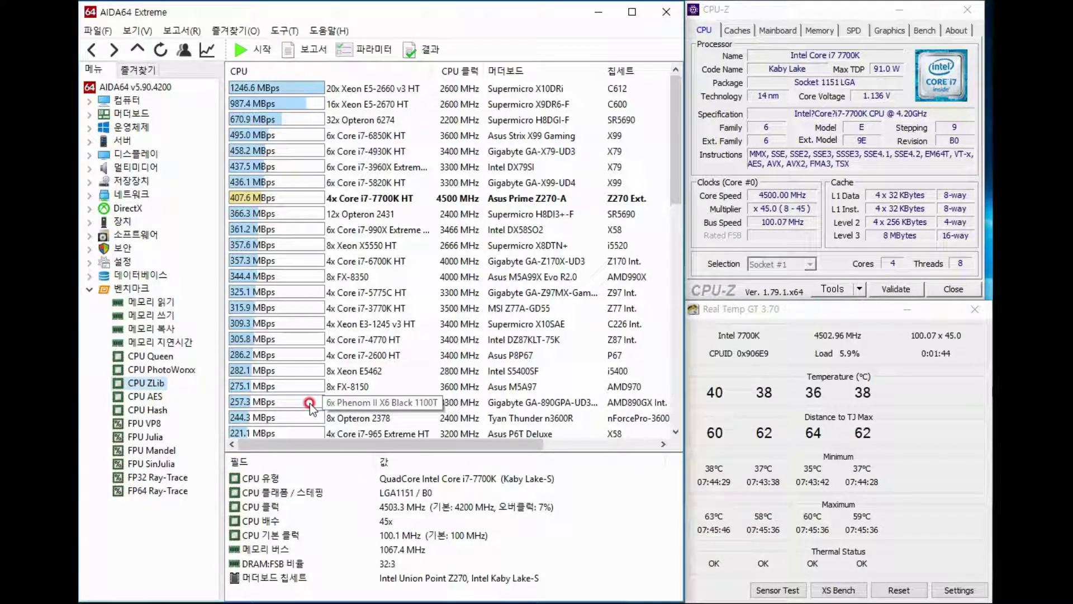
pyautogui.click(149, 397)
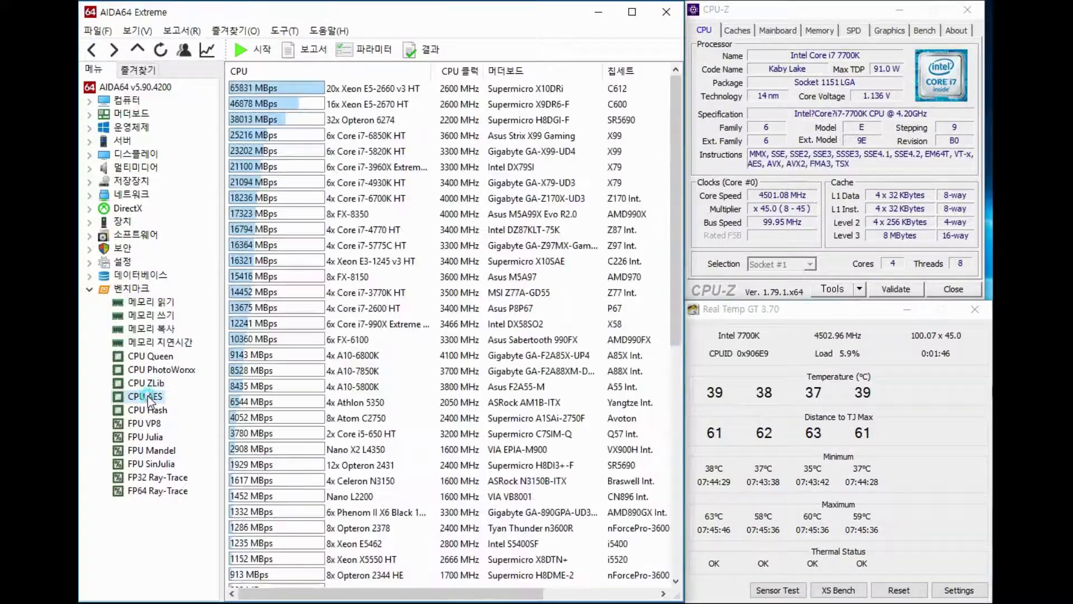
pyautogui.click(250, 50)
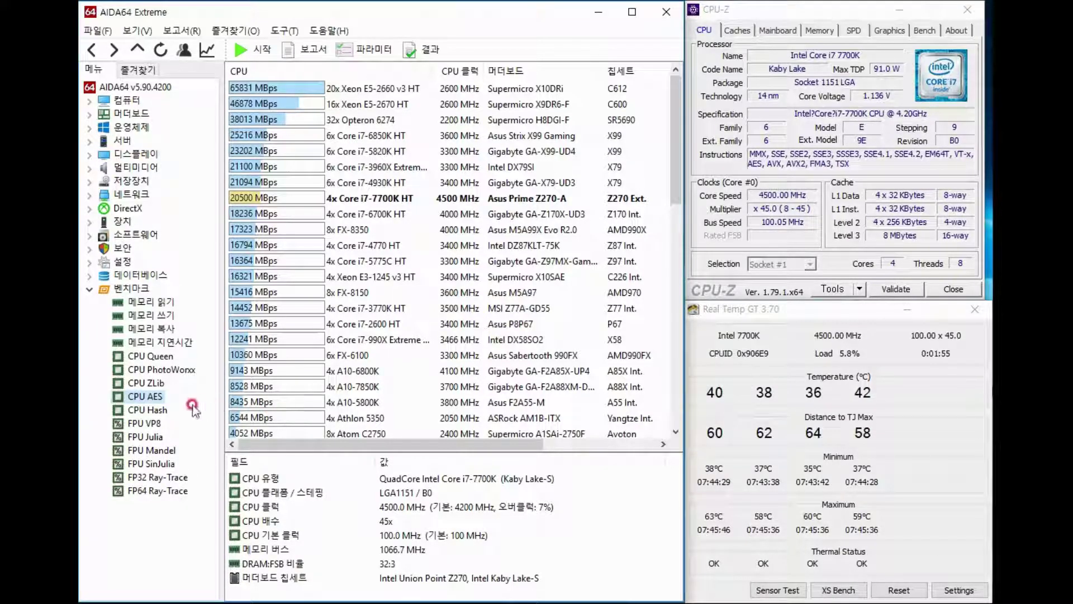
# Run the CPU Hash benchmark and the Cache & Memory Benchmark with the CPU at 4.5 GHz
pyautogui.click(146, 410)
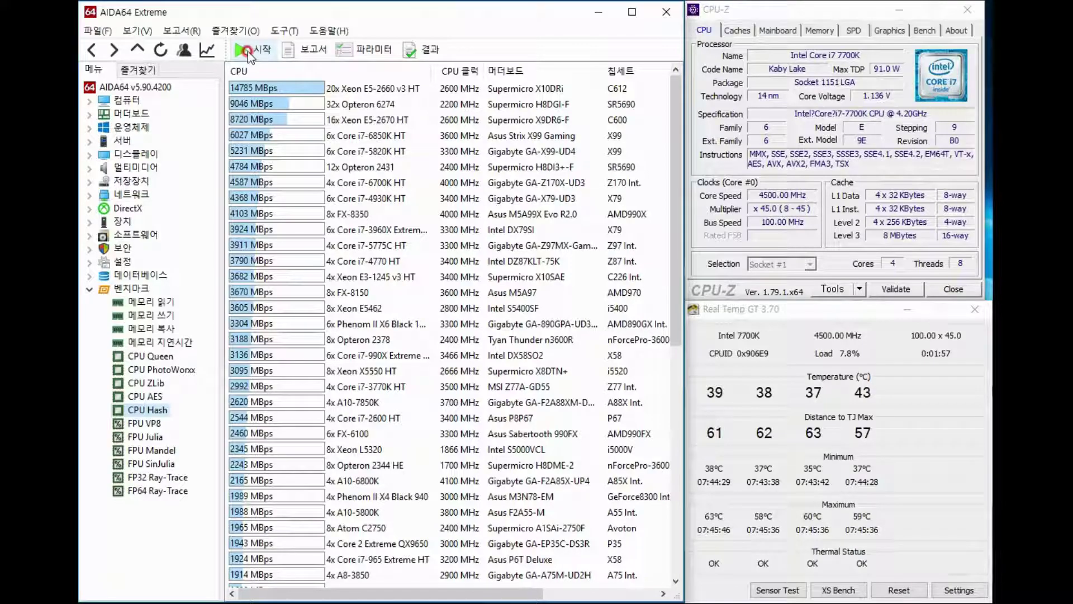
pyautogui.click(247, 51)
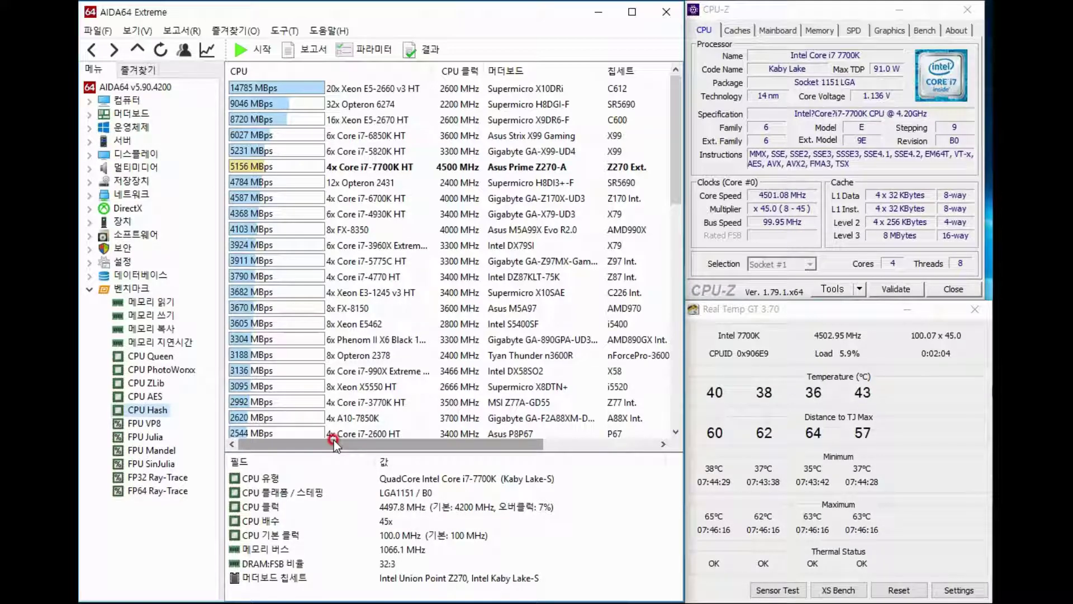
pyautogui.click(90, 289)
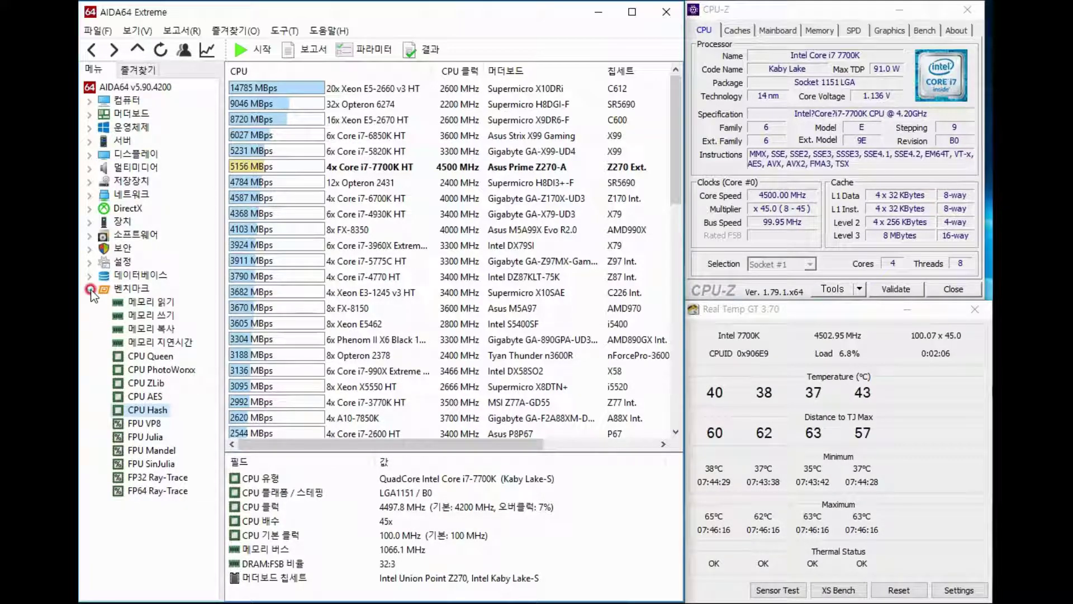
pyautogui.click(281, 32)
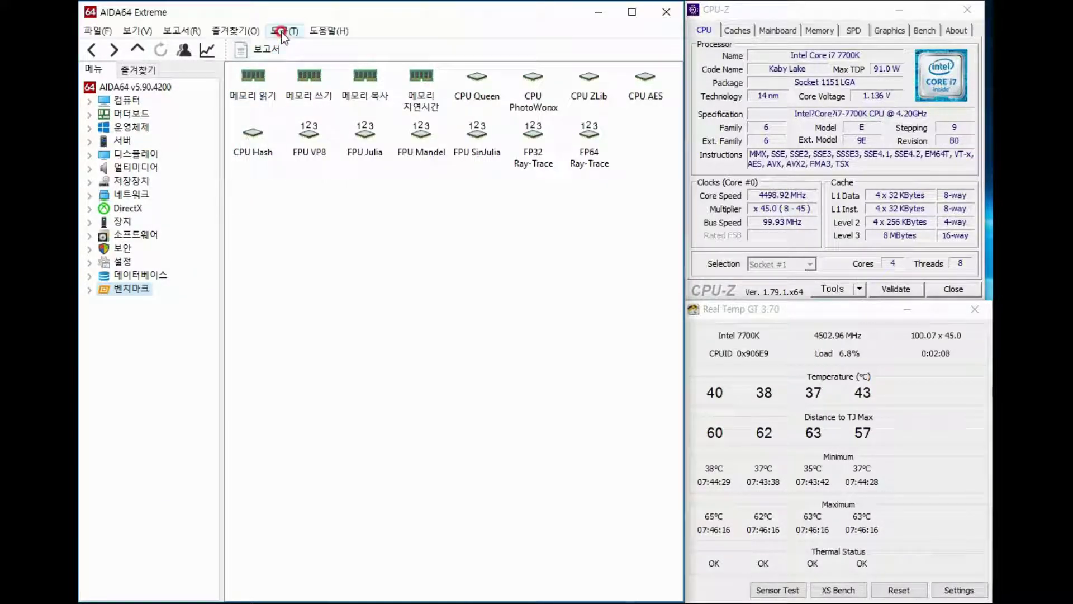
pyautogui.click(283, 61)
pyautogui.moveTo(303, 106); pyautogui.dragTo(405, 219)
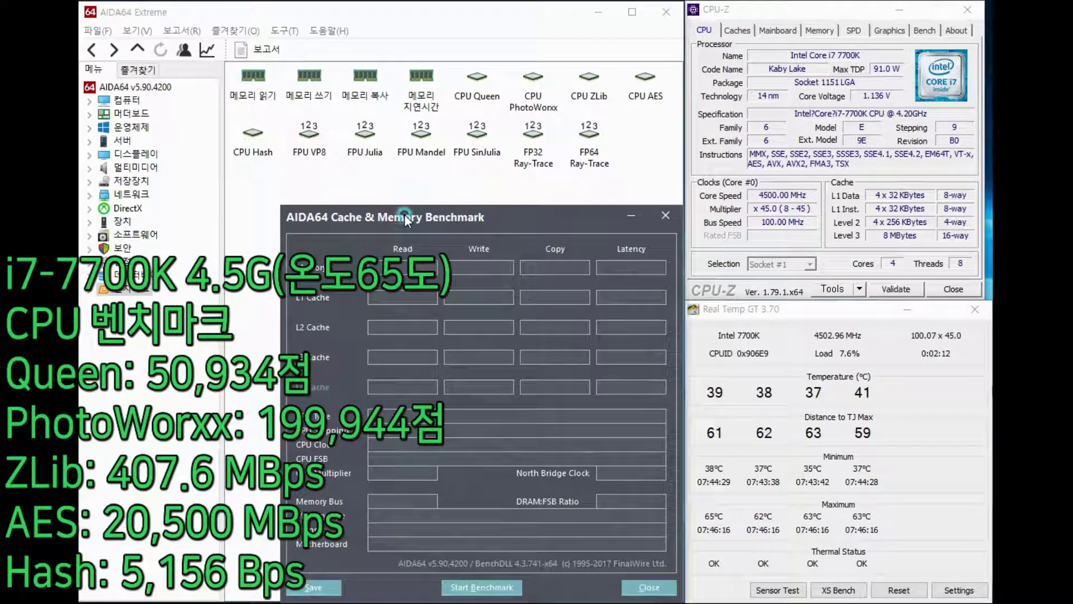
pyautogui.click(481, 587)
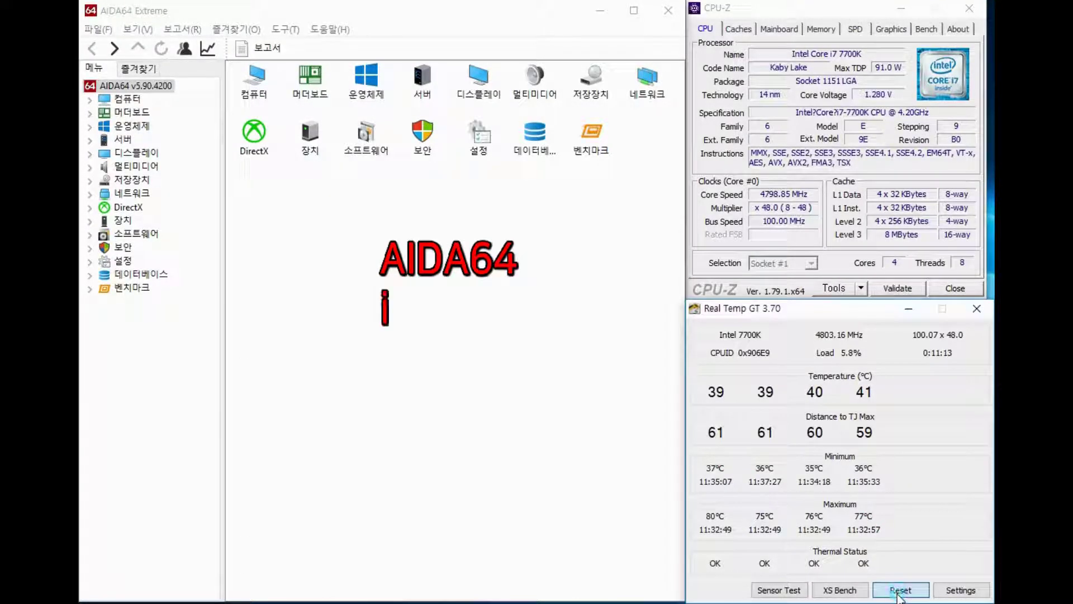
# Reset Real Temp's recorded minimum and maximum temperatures, and run AIDA64's memory read (메모리 읽기) benchmark with the CPU at 4.8 GHz
pyautogui.click(900, 590)
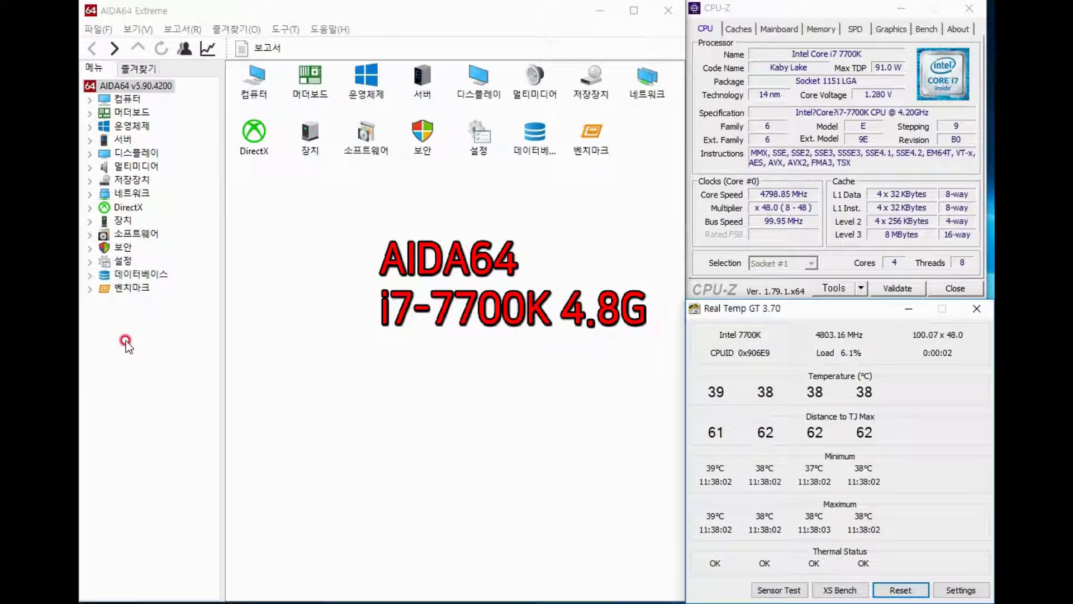
pyautogui.click(89, 289)
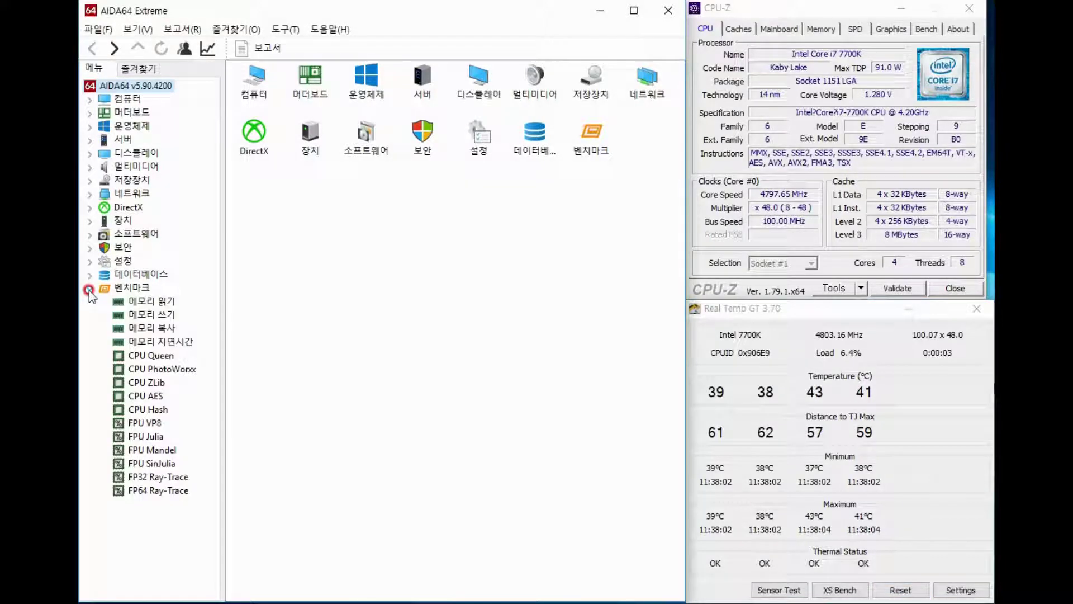
pyautogui.click(146, 302)
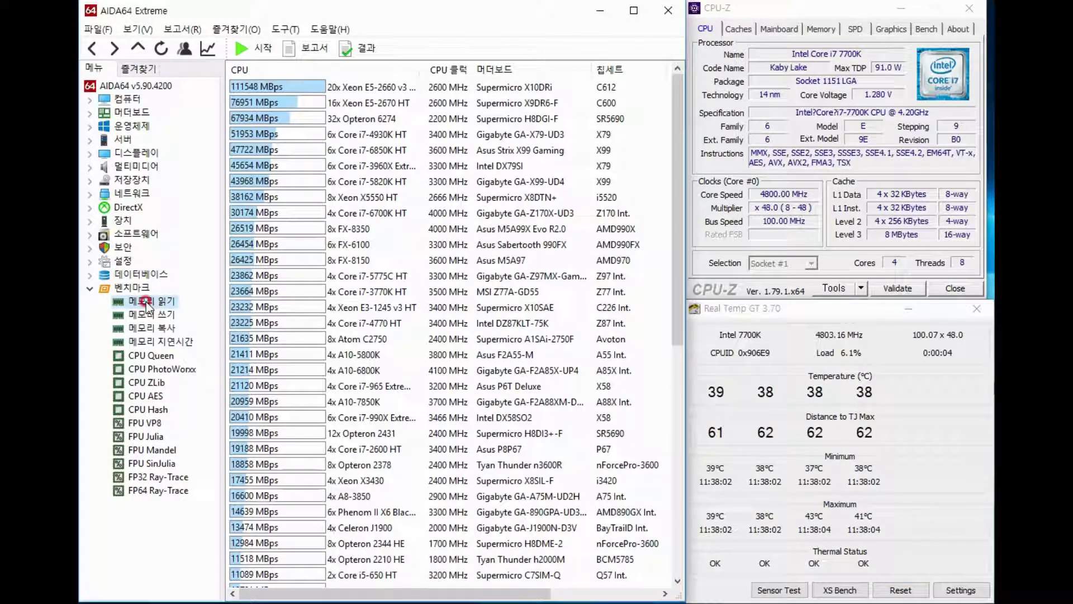
pyautogui.click(250, 45)
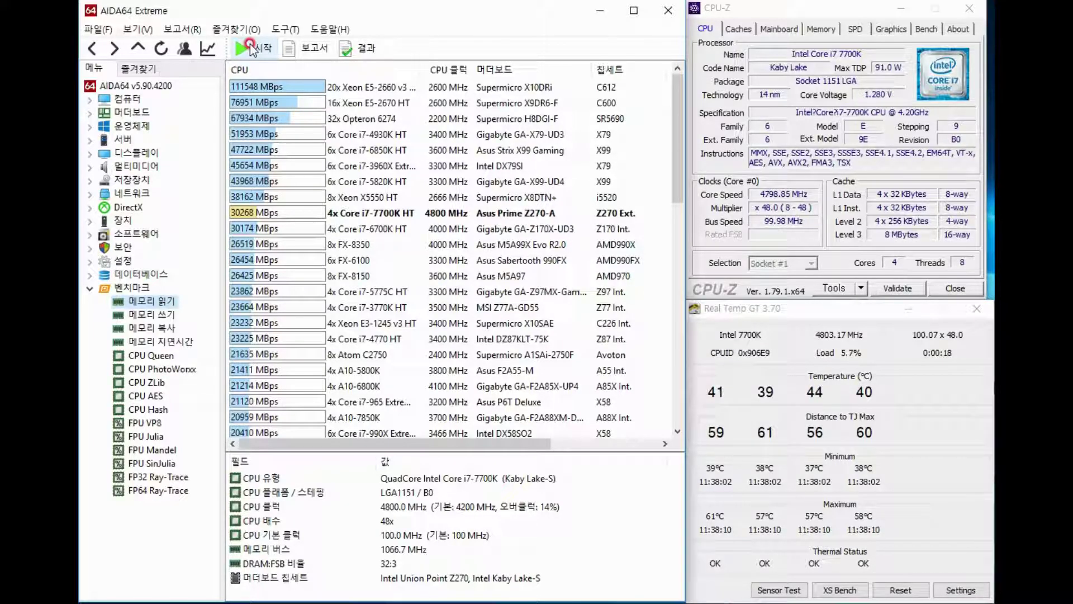
# Run the memory write, copy and latency benchmarks in turn with the CPU at 4.8 GHz
pyautogui.click(147, 315)
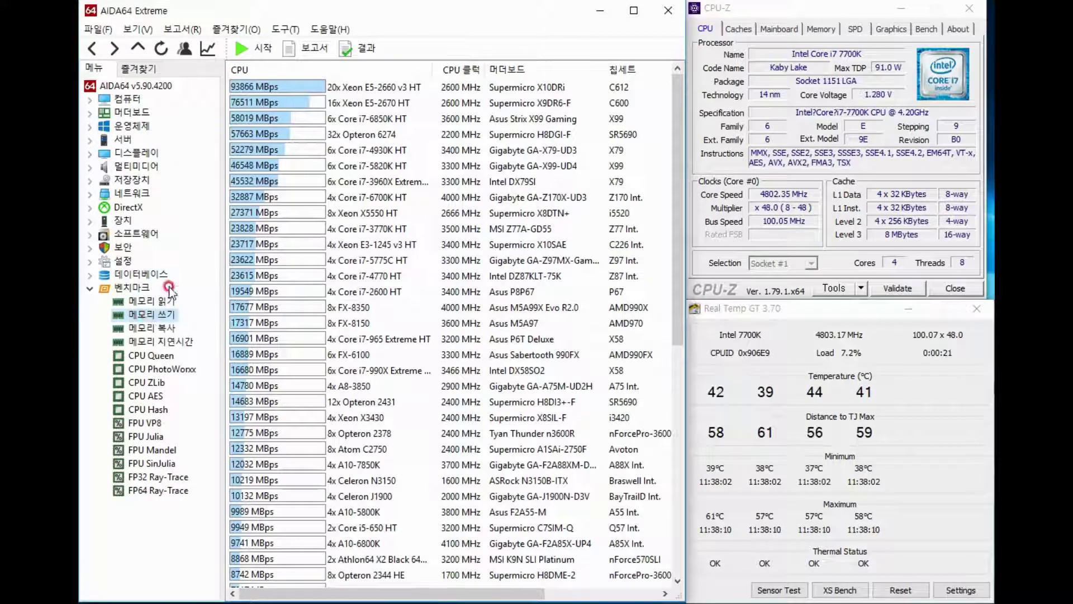
pyautogui.click(245, 49)
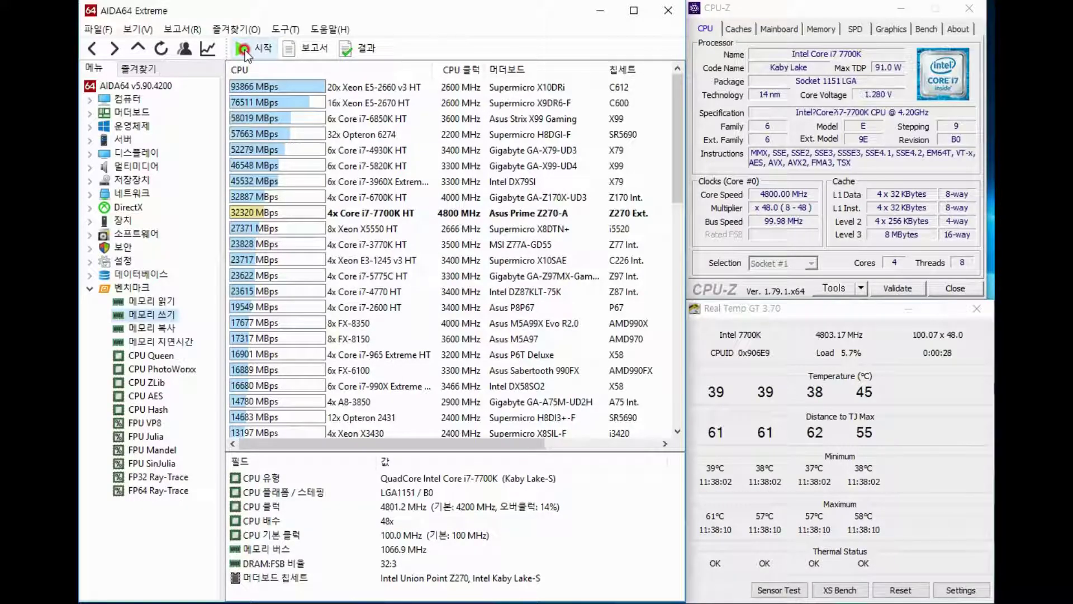
pyautogui.click(153, 328)
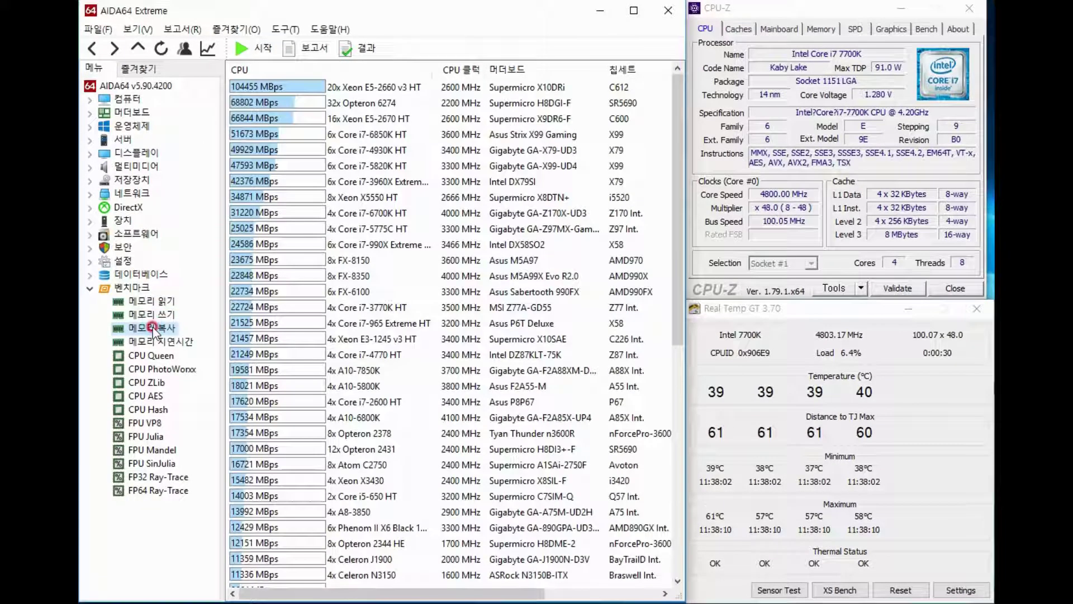
pyautogui.click(252, 50)
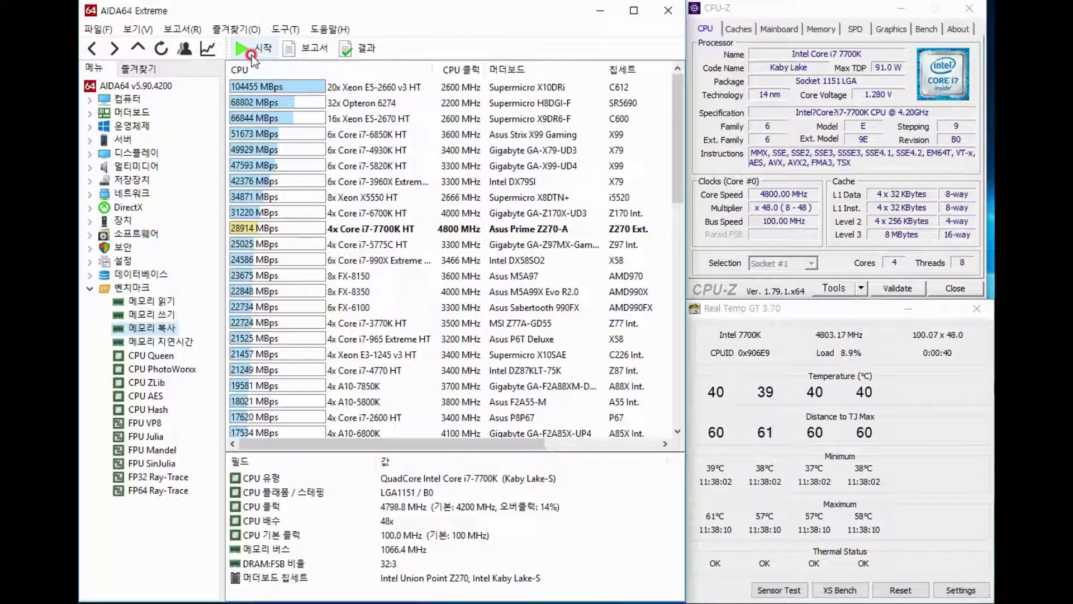
pyautogui.click(241, 386)
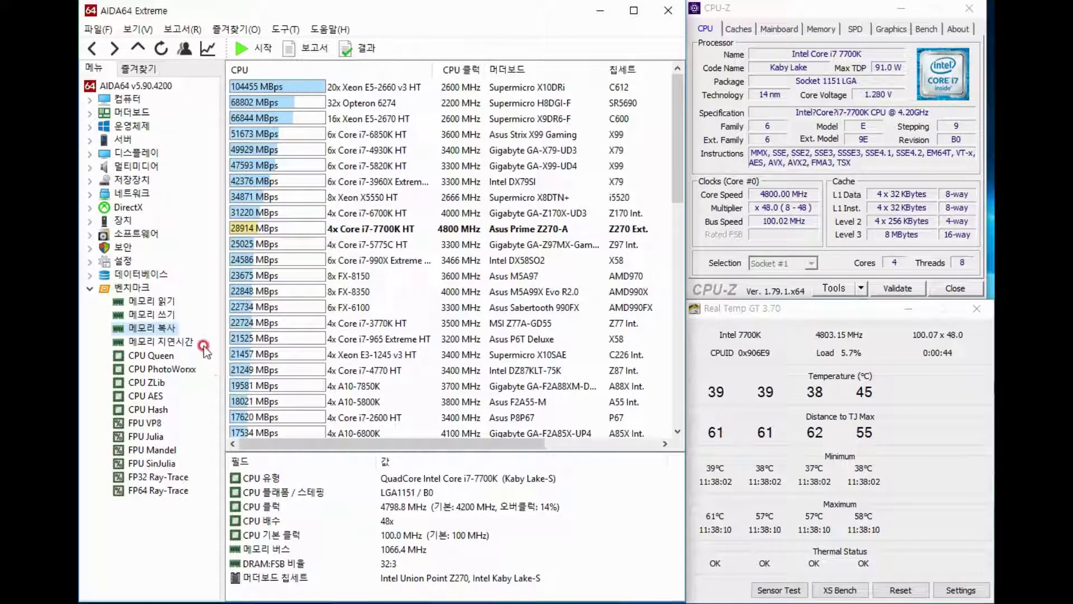
pyautogui.click(180, 340)
pyautogui.click(248, 48)
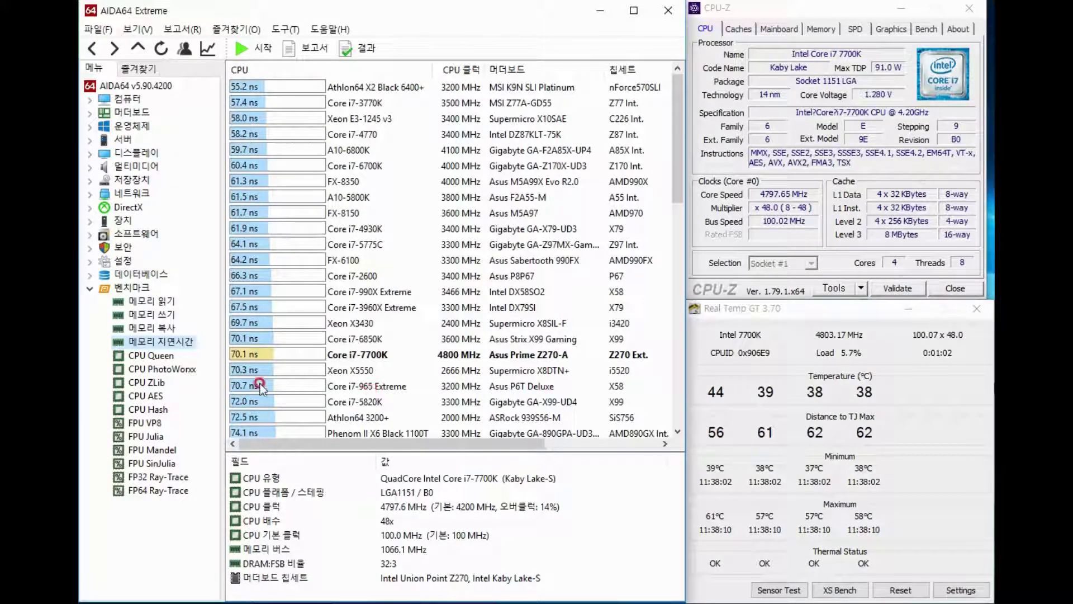
# Run the CPU Queen and CPU PhotoWorxx benchmarks with the CPU at 4.8 GHz
pyautogui.click(146, 356)
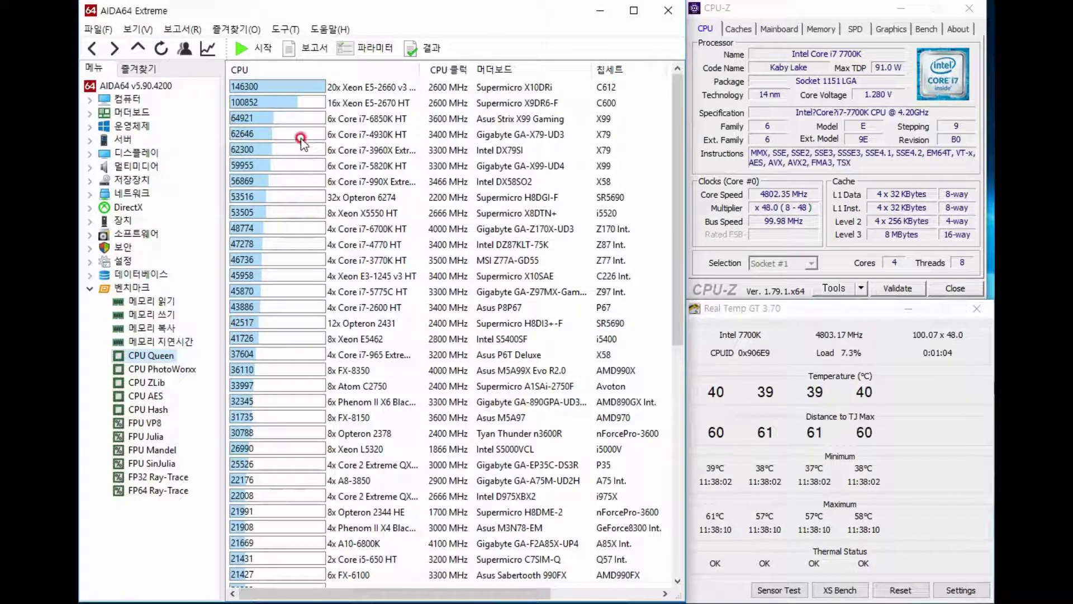
pyautogui.click(266, 49)
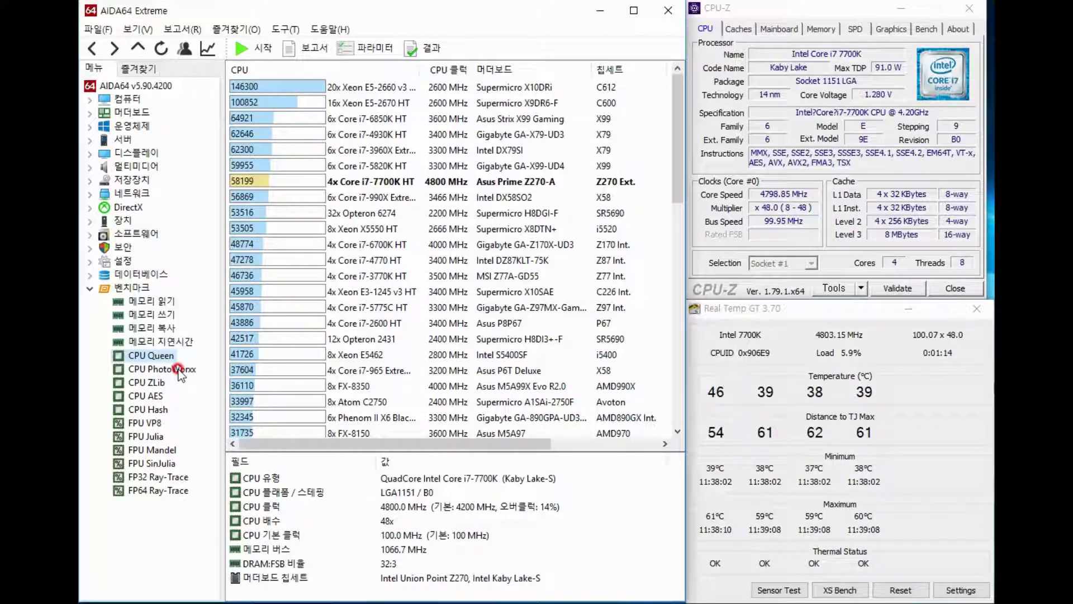
pyautogui.click(179, 370)
pyautogui.click(239, 48)
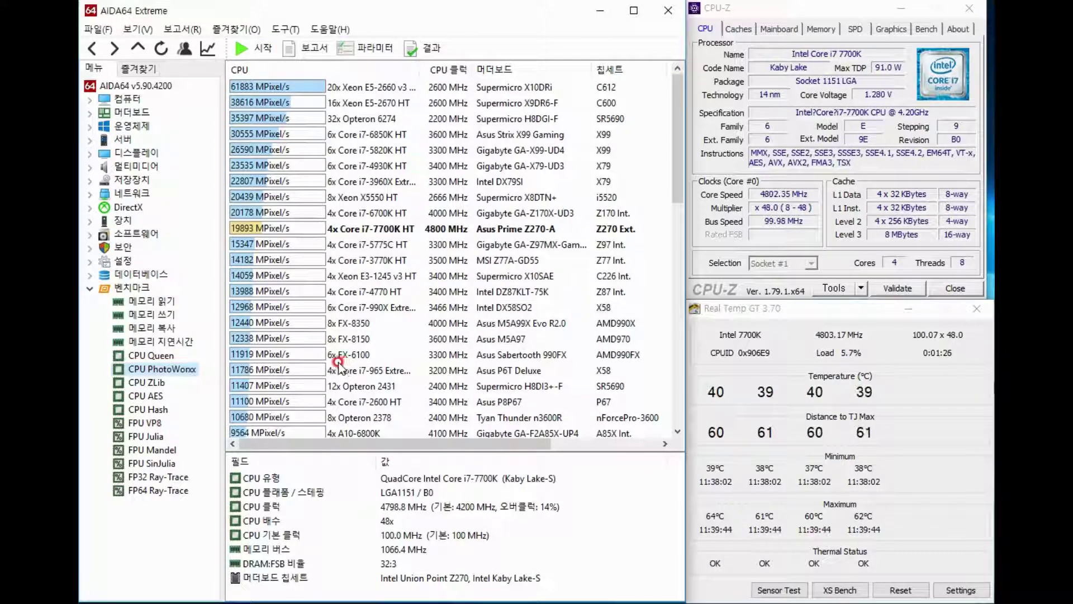
# Run the CPU ZLib, CPU AES and CPU Hash benchmarks in turn with the CPU at 4.8 GHz
pyautogui.click(155, 384)
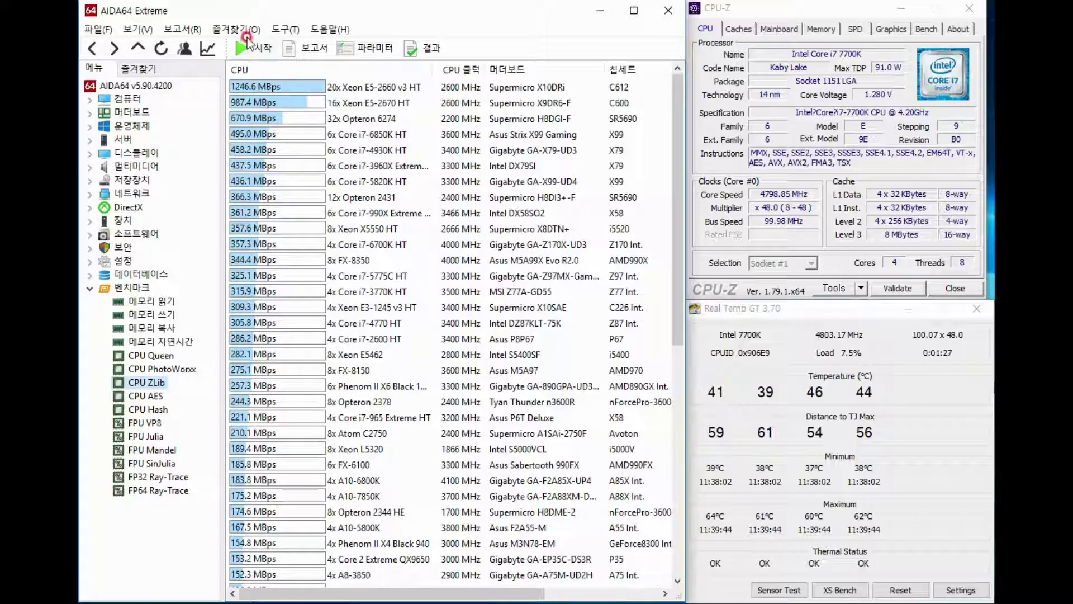
pyautogui.click(246, 49)
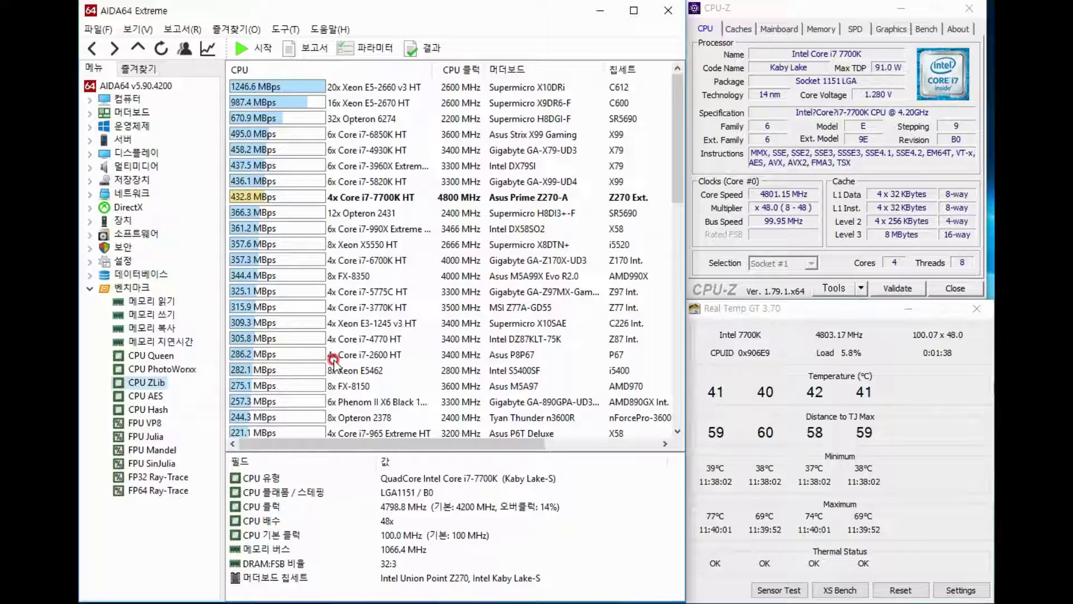
pyautogui.click(150, 397)
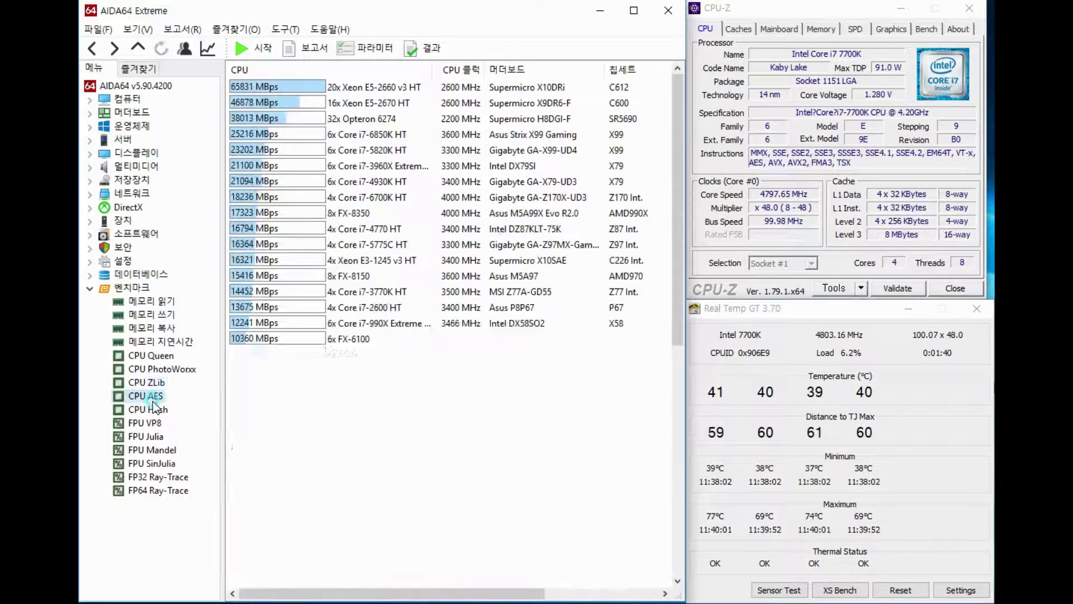
pyautogui.click(256, 49)
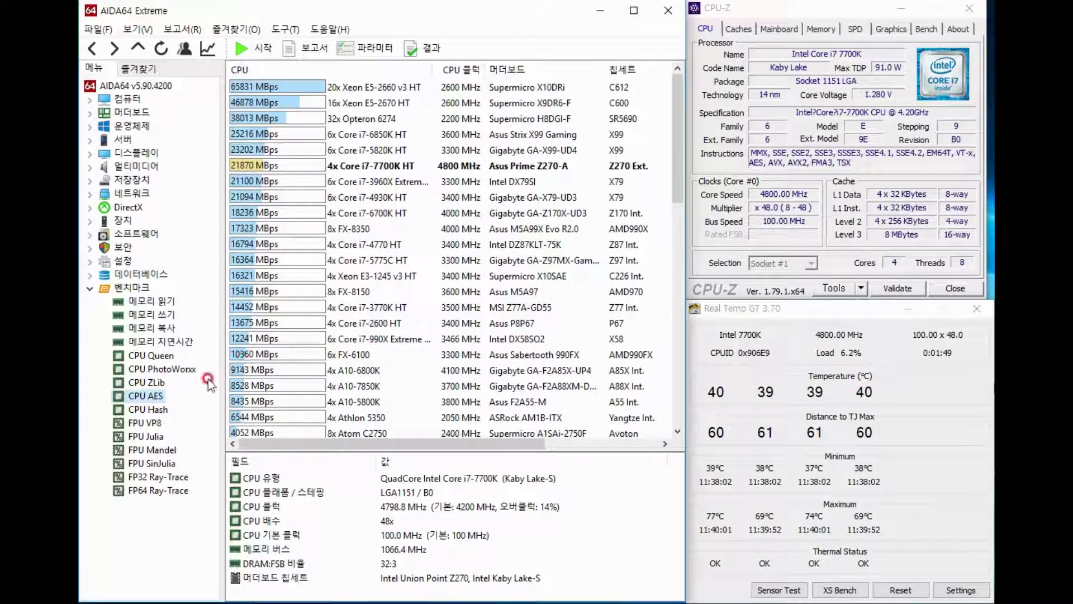
pyautogui.click(156, 411)
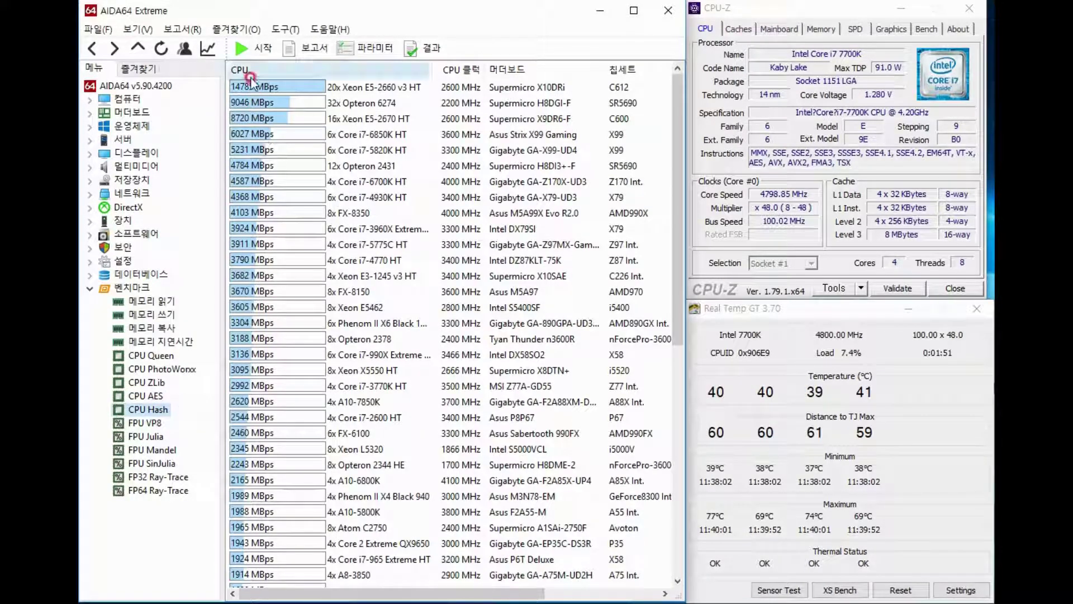
pyautogui.click(245, 49)
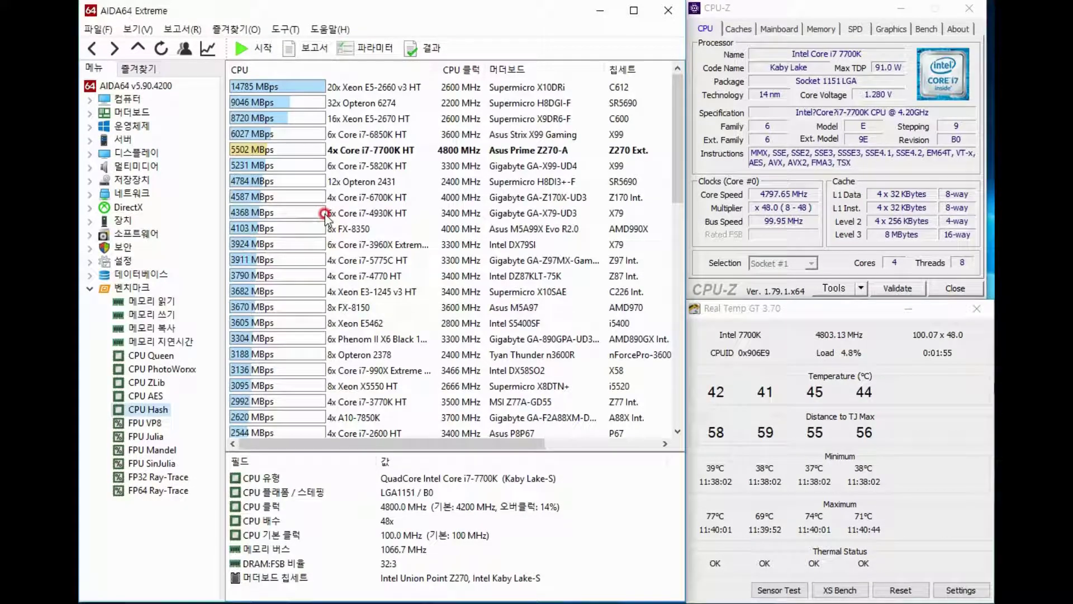
# Open the Cache & Memory Benchmark, move its window clear of the benchmark list, and run it with the CPU at 4.8 GHz
pyautogui.click(90, 290)
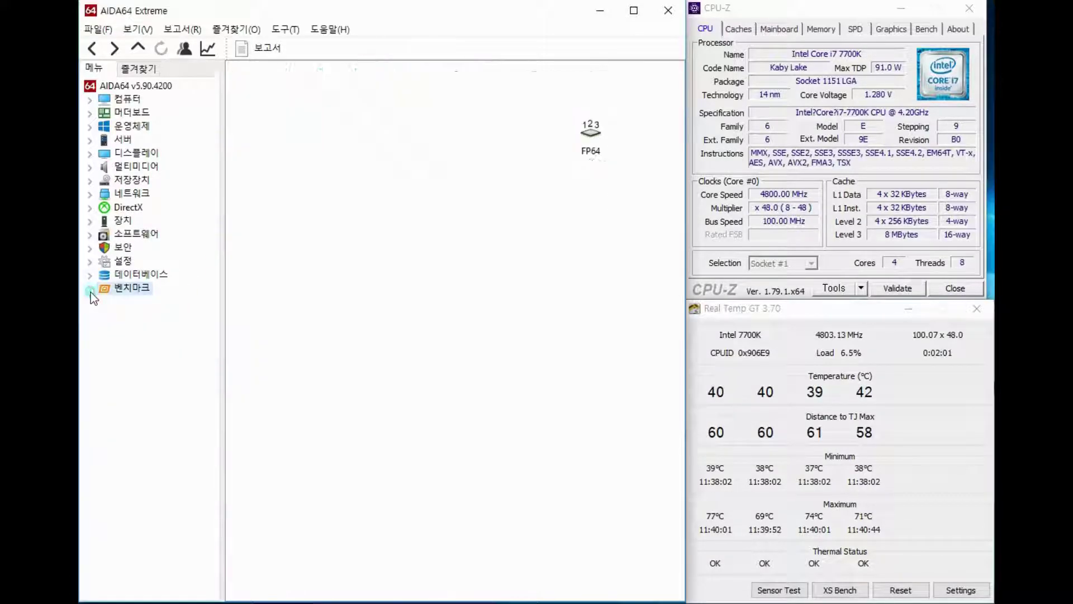
pyautogui.click(280, 32)
pyautogui.click(286, 60)
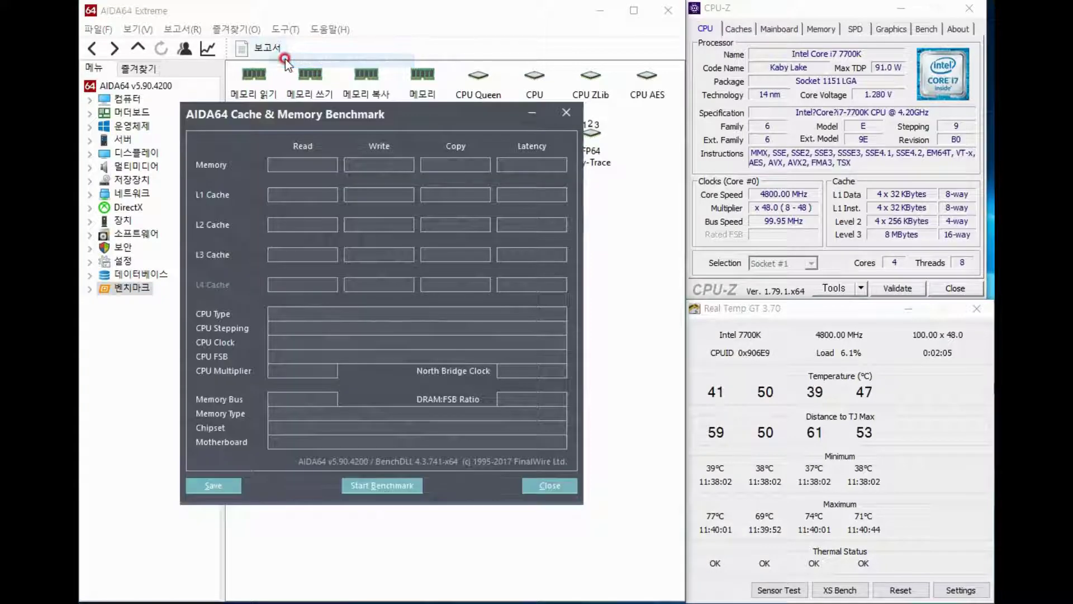
pyautogui.moveTo(300, 110); pyautogui.dragTo(402, 206)
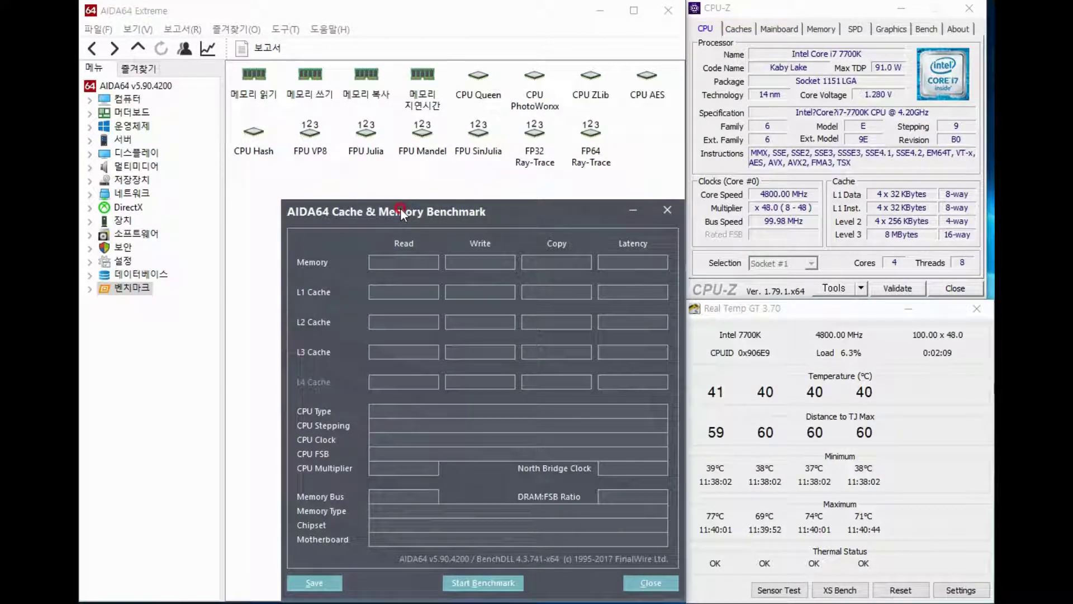
pyautogui.click(477, 583)
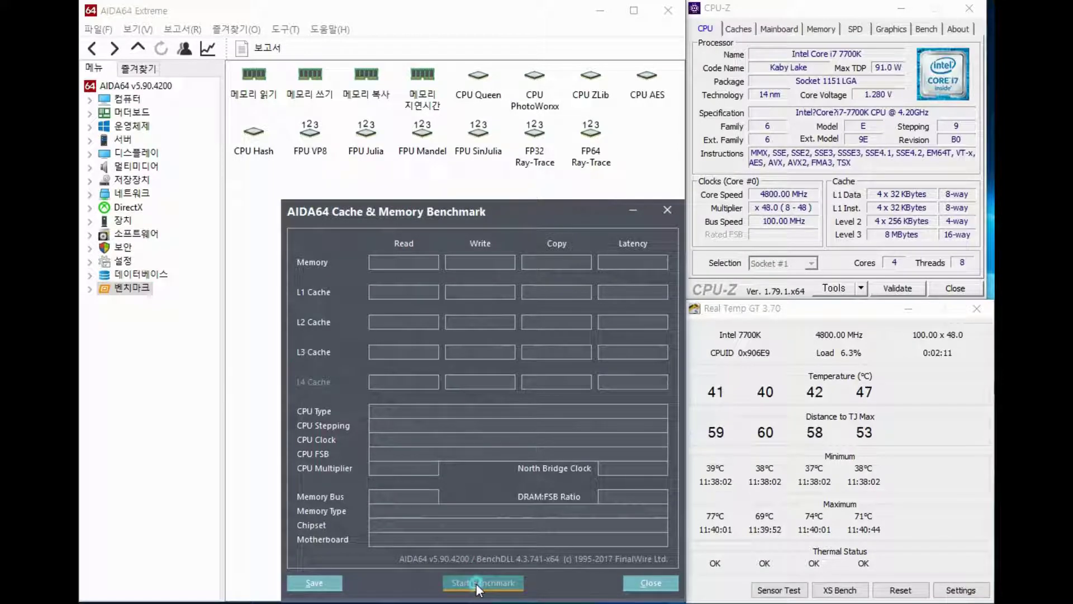
pyautogui.click(384, 532)
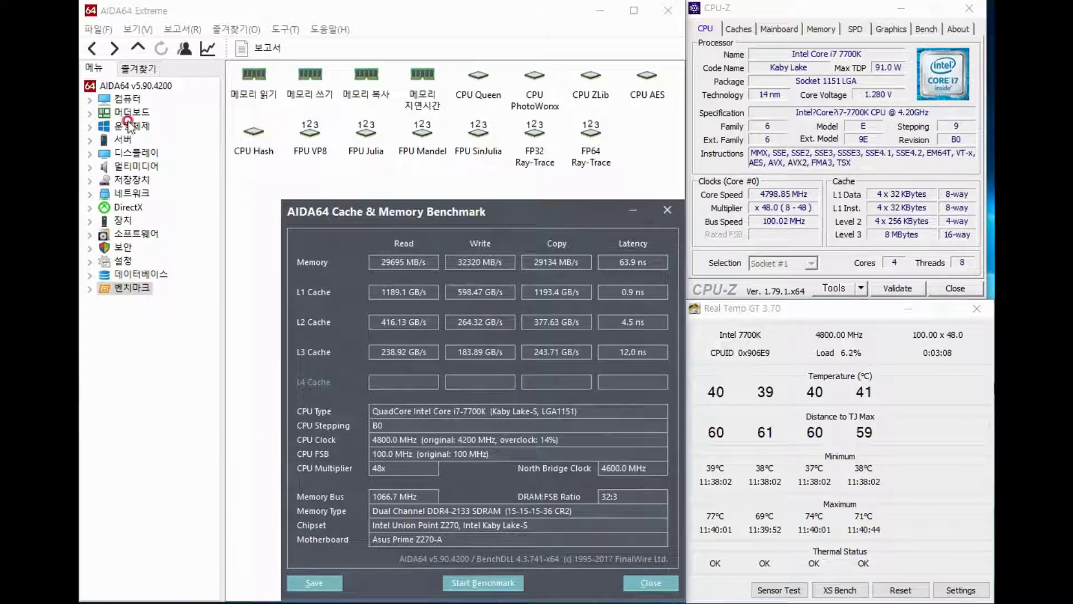
pyautogui.press('F12')
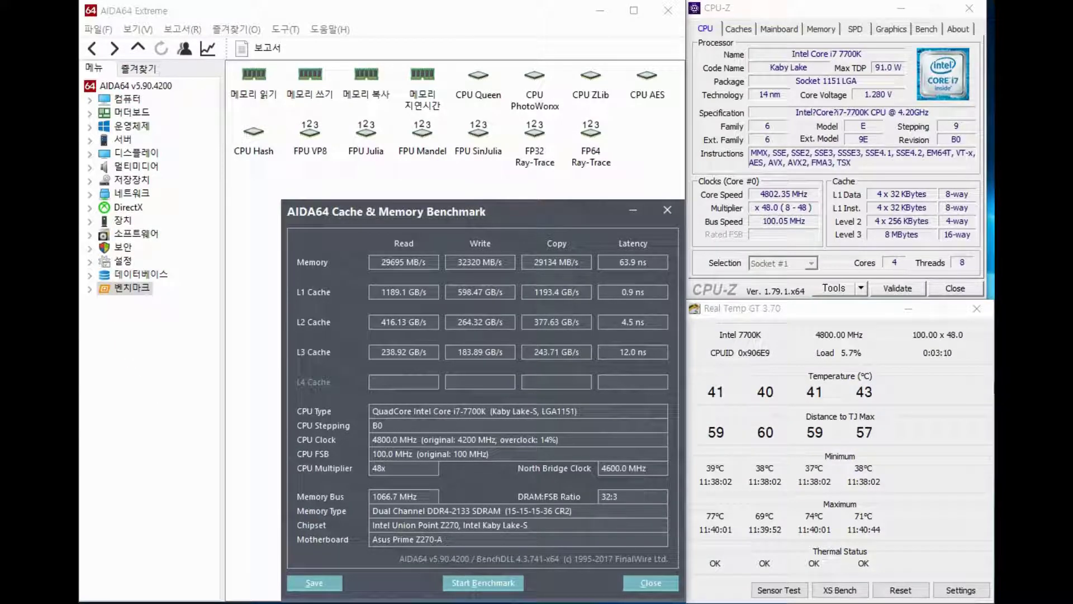